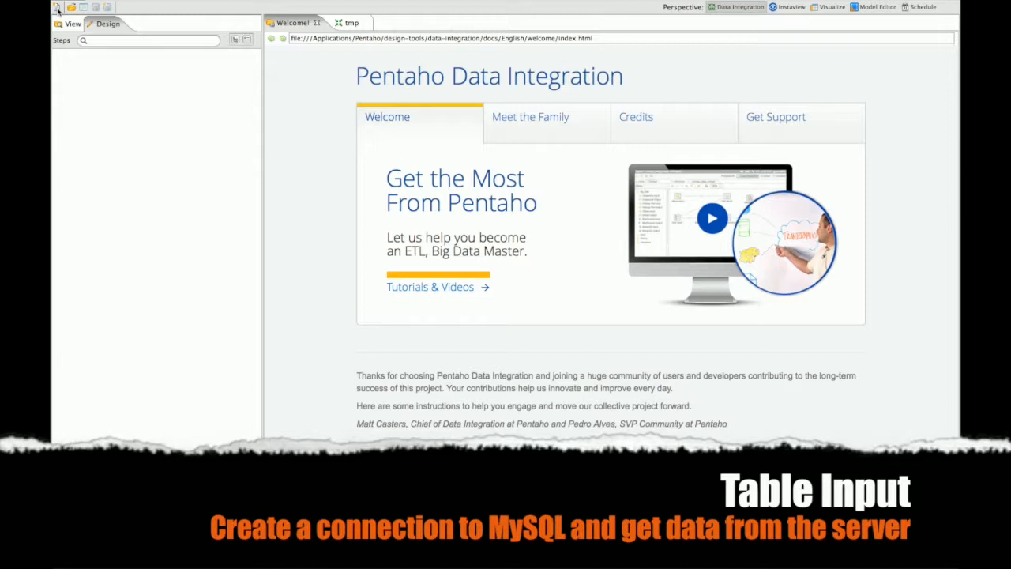
Create a new transformation with a Table input step named MySQL
{"action": "left_click", "coordinate": [73, 30]}
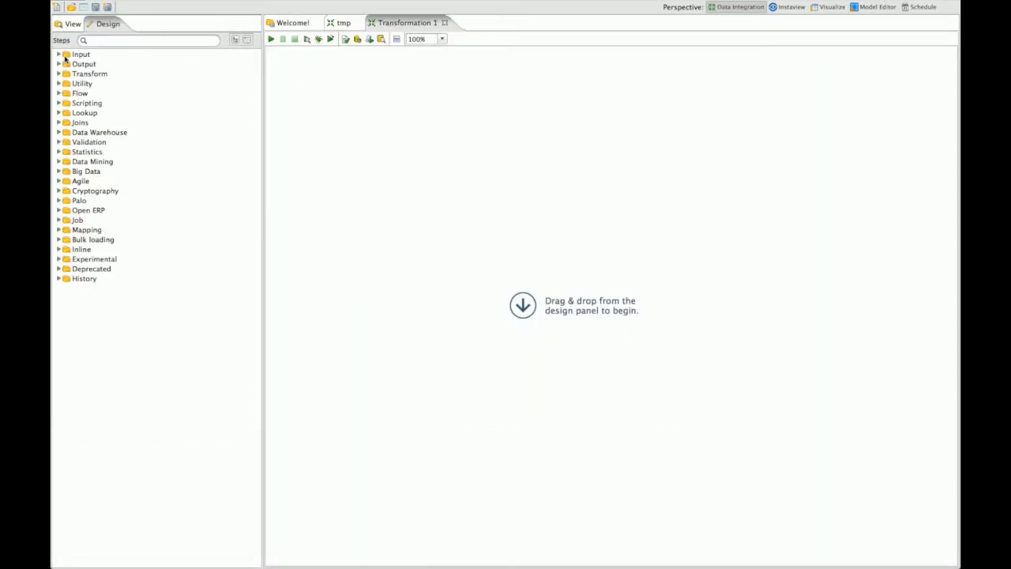
{"action": "left_click", "coordinate": [58, 54]}
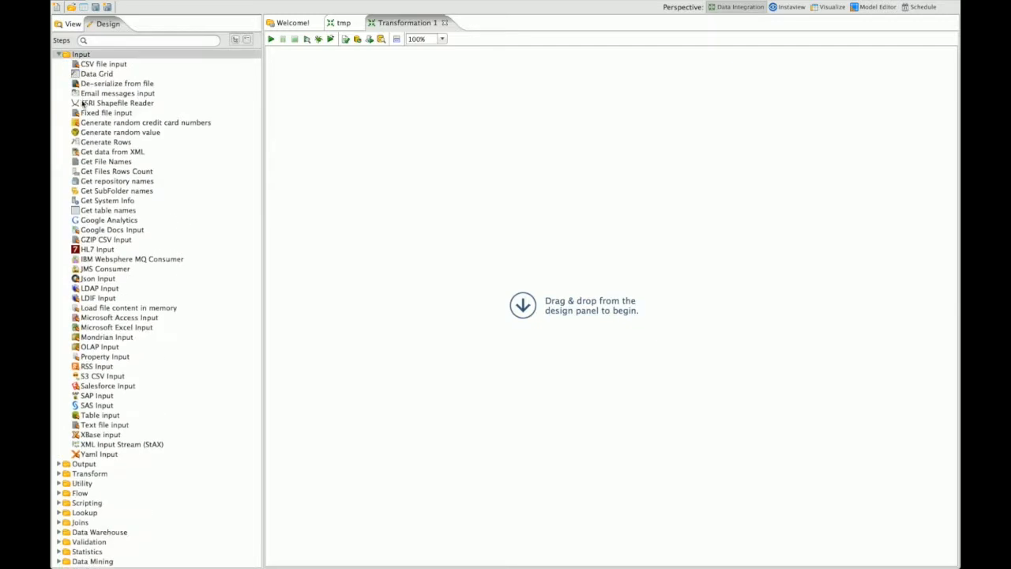
{"action": "left_click_drag", "start_coordinate": [109, 419], "coordinate": [383, 110]}
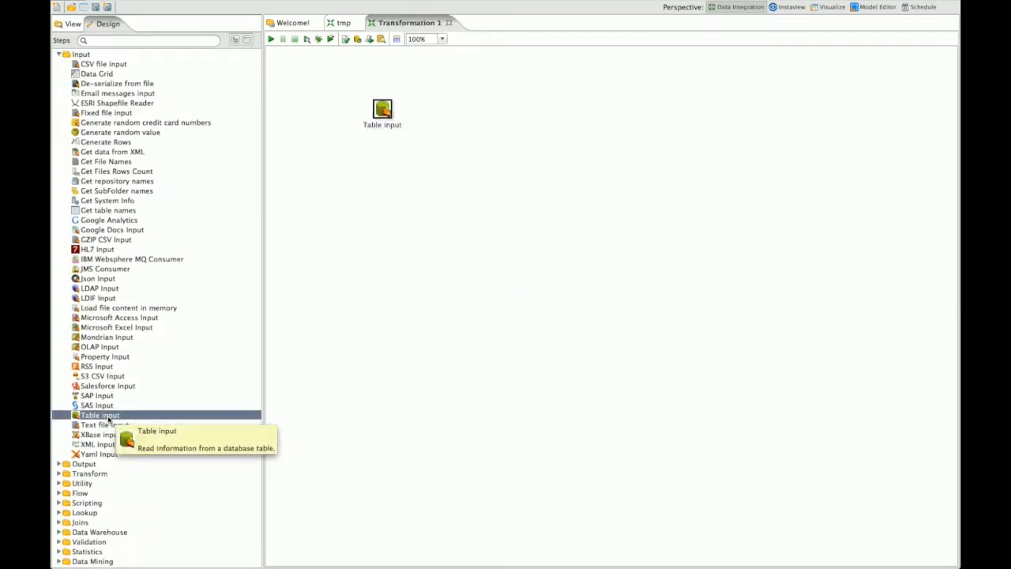
{"action": "double_click", "coordinate": [383, 112]}
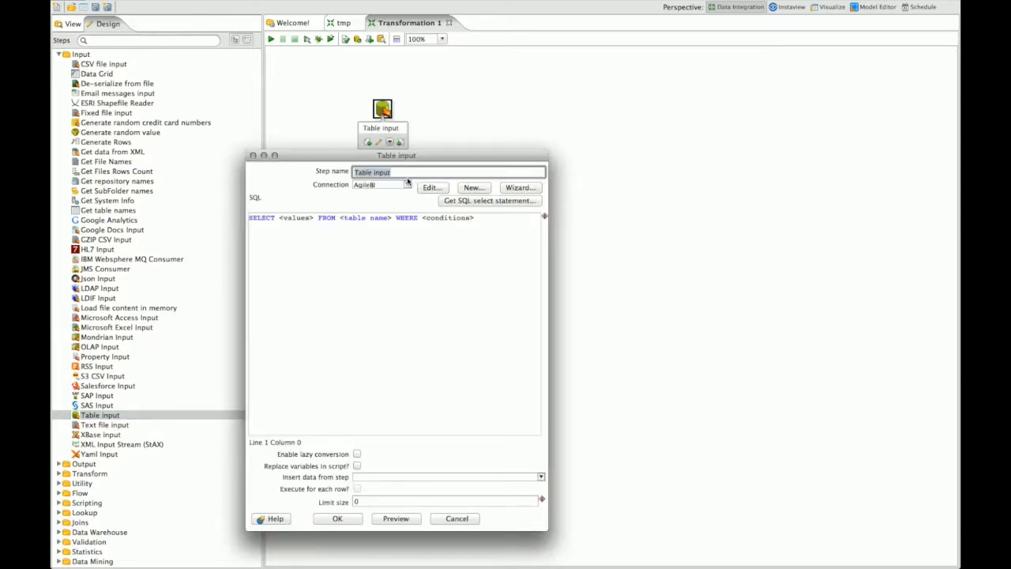
{"action": "type", "text": "MySQL"}
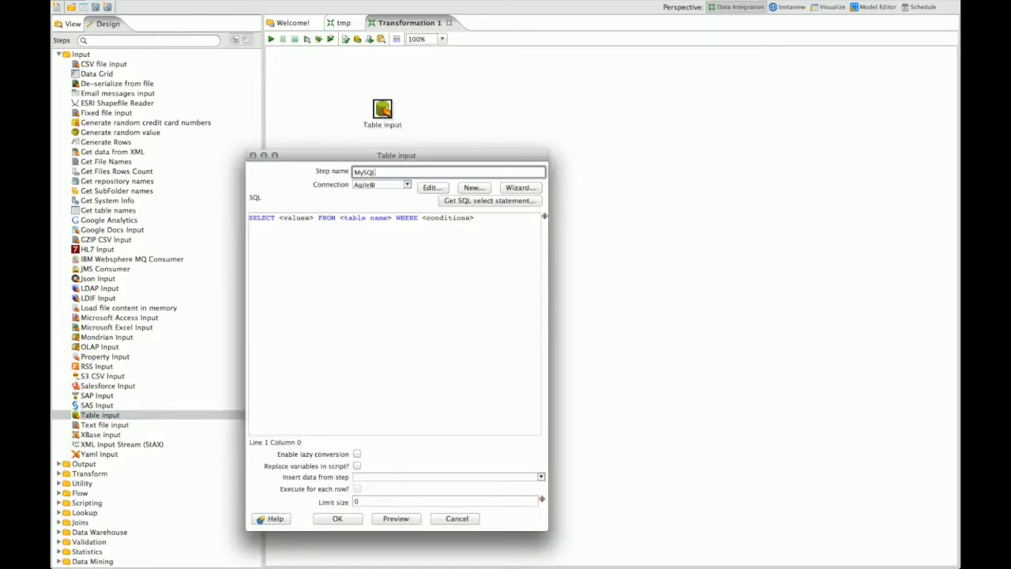
Define a MySQL-type connection named MySQLConnection on host localhost
{"action": "left_click", "coordinate": [471, 188]}
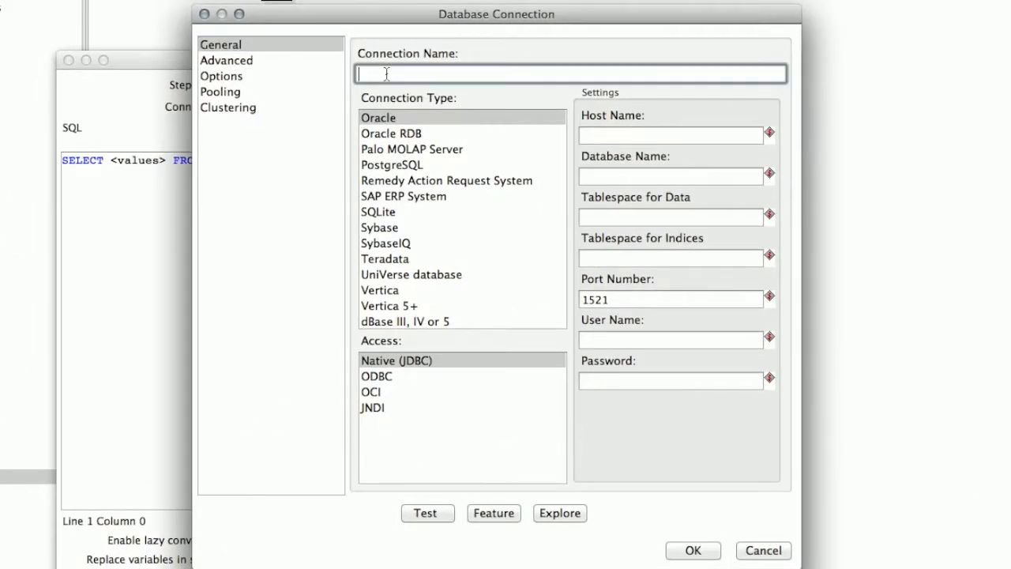
{"action": "type", "text": "MySQLConnection"}
{"action": "left_click", "coordinate": [387, 231]}
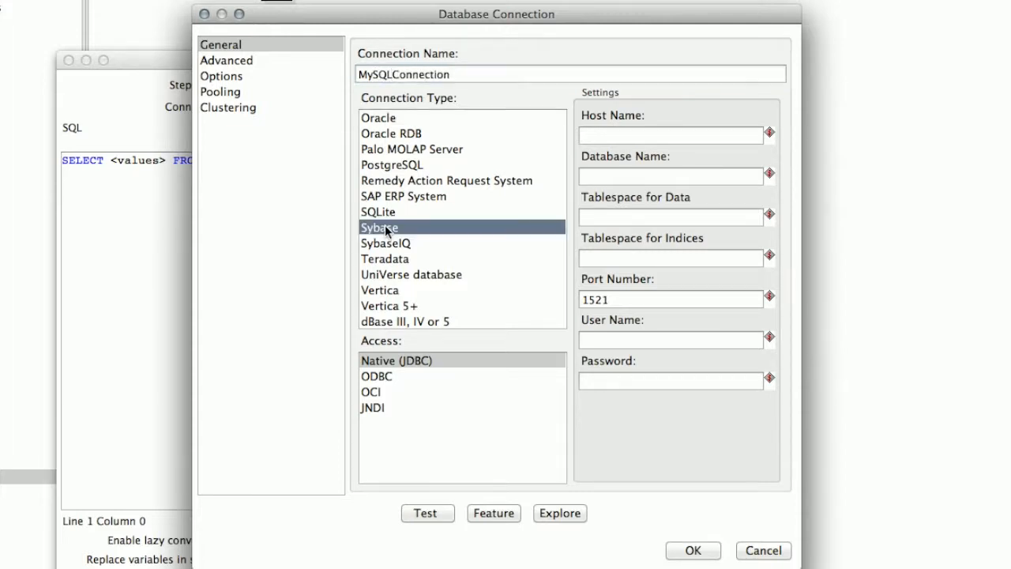
{"action": "scroll", "coordinate": [427, 202], "scroll_direction": "up", "scroll_amount": 5}
{"action": "left_click", "coordinate": [395, 125]}
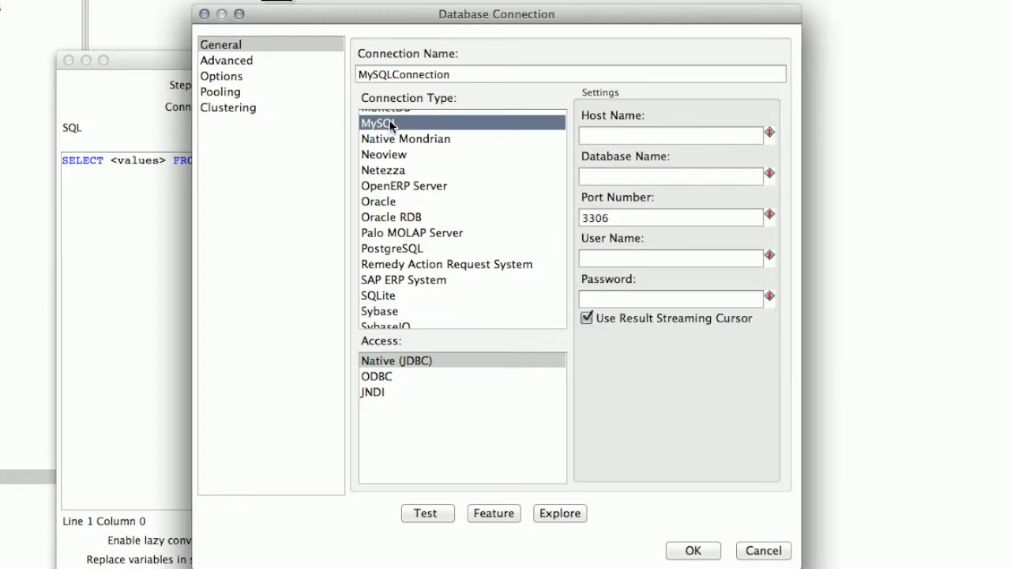
{"action": "left_click", "coordinate": [607, 137]}
{"action": "type", "text": "localhost"}
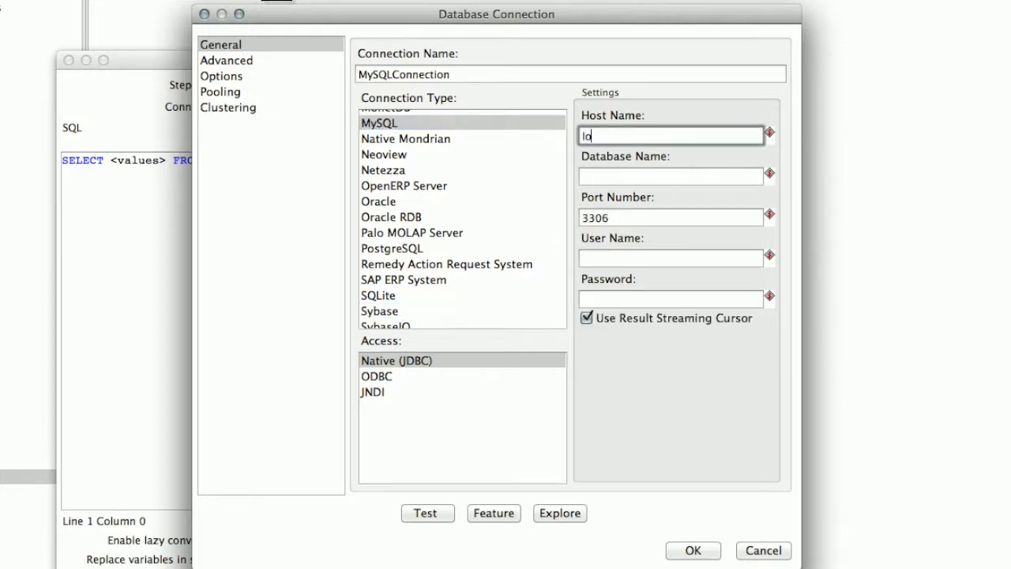
Point the connection at database pentahodb with the database user and password, and test it successfully
{"action": "key", "text": "Tab"}
{"action": "type", "text": "pentahodb"}
{"action": "key", "text": "Tab"}
{"action": "type", "text": "root"}
{"action": "key", "text": "Tab"}
{"action": "type", "text": "***"}
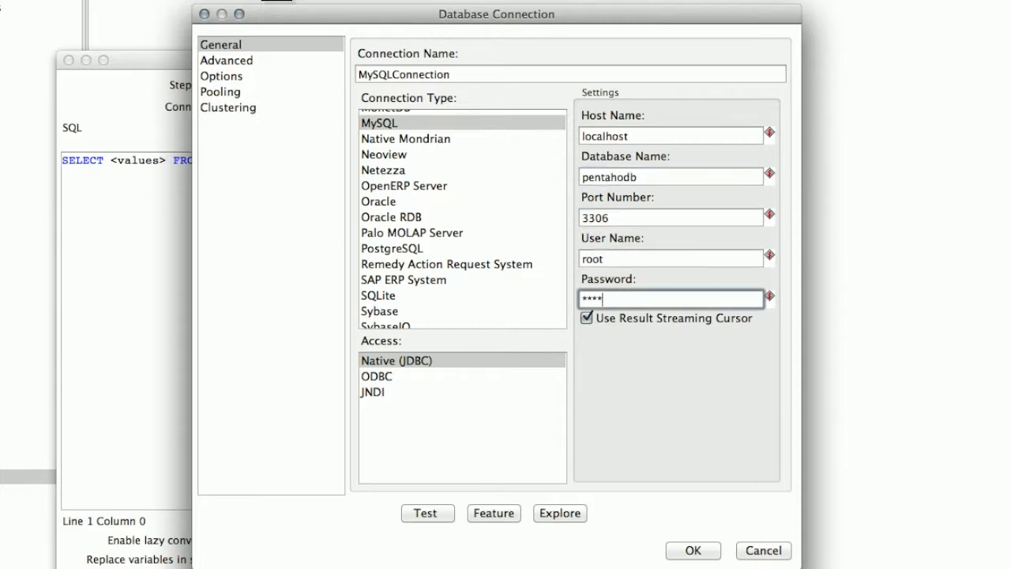
{"action": "left_click", "coordinate": [424, 514]}
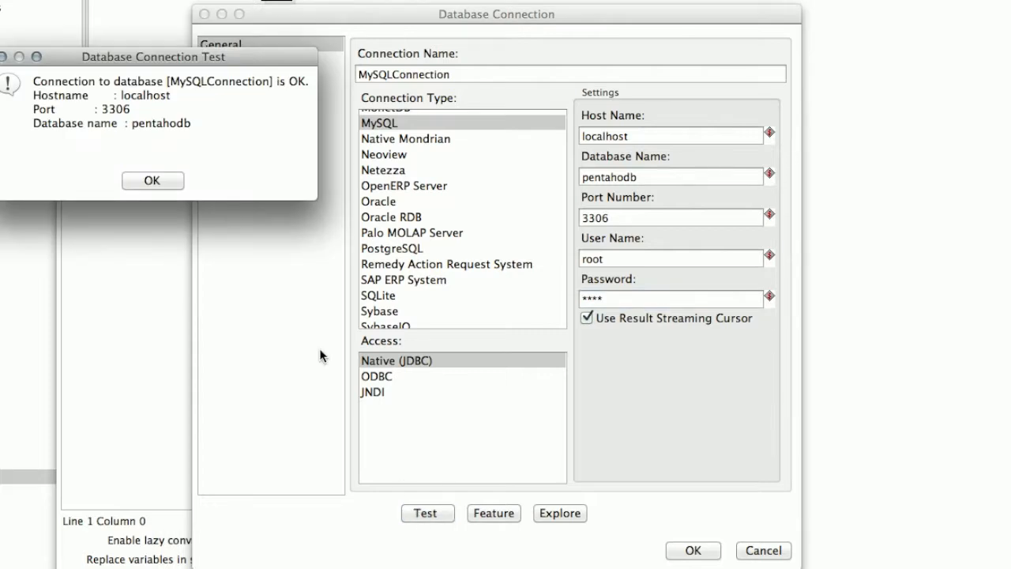
{"action": "left_click", "coordinate": [151, 182]}
Generate a SELECT on the elnino_nn_data table with every field name listed explicitly
{"action": "left_click", "coordinate": [694, 550]}
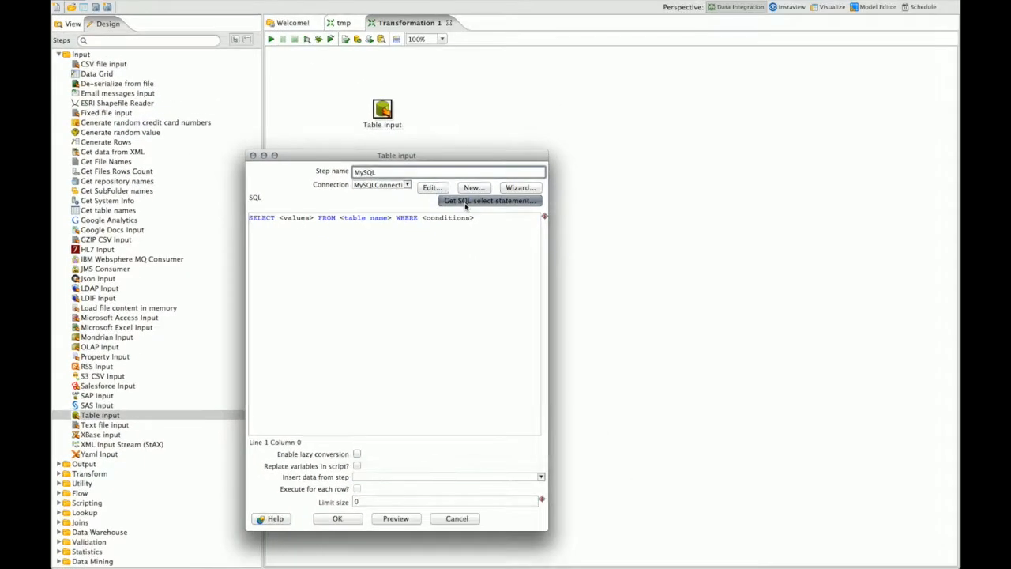
{"action": "left_click", "coordinate": [466, 204]}
{"action": "left_click", "coordinate": [372, 219]}
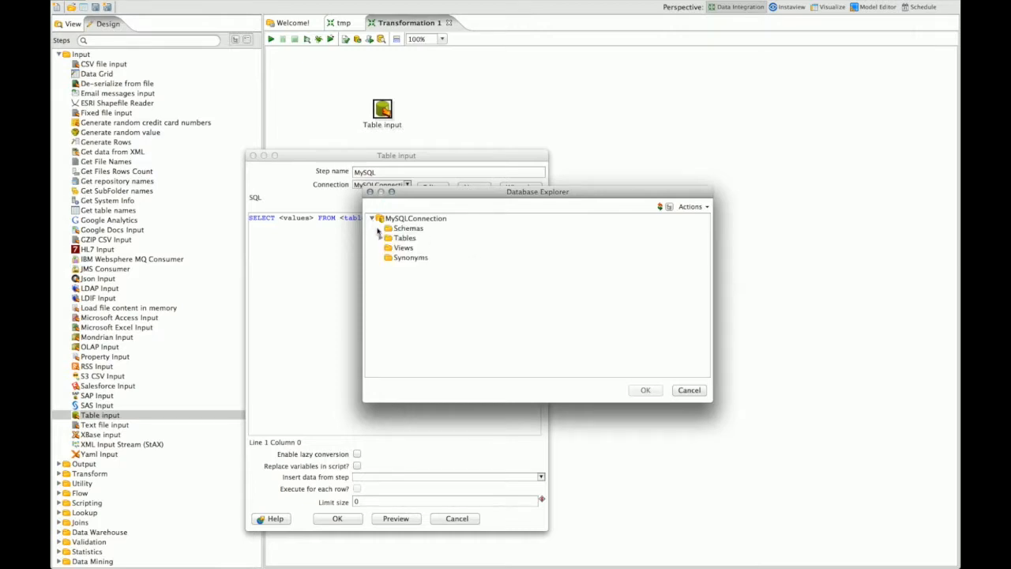
{"action": "left_click", "coordinate": [381, 238]}
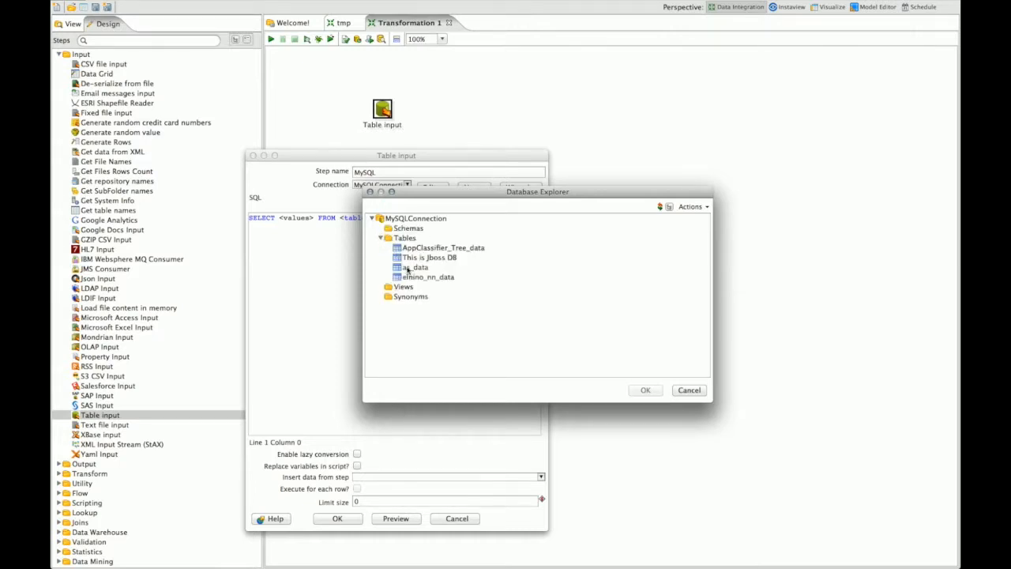
{"action": "left_click", "coordinate": [417, 278]}
{"action": "left_click", "coordinate": [642, 391]}
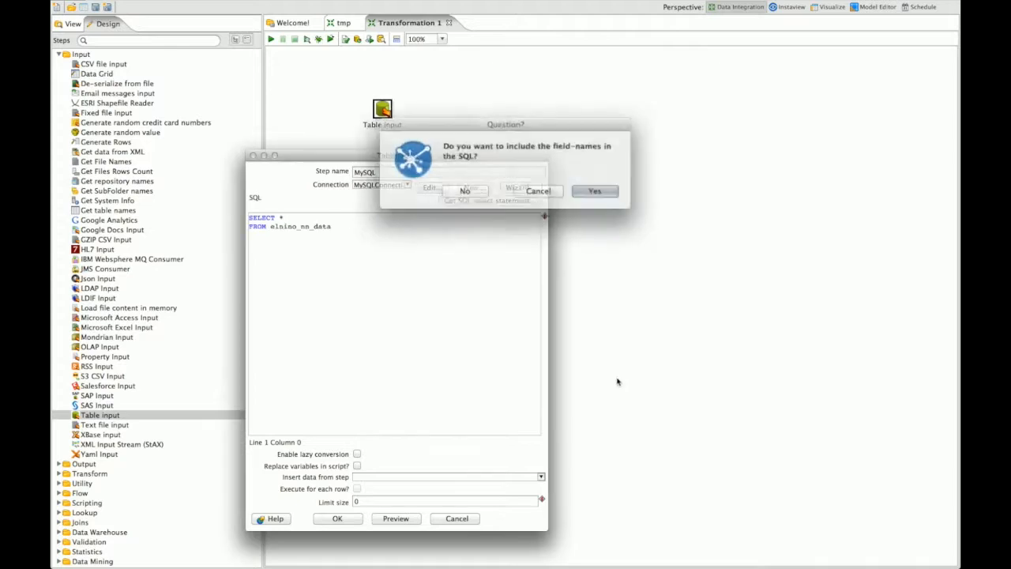
{"action": "left_click", "coordinate": [585, 190]}
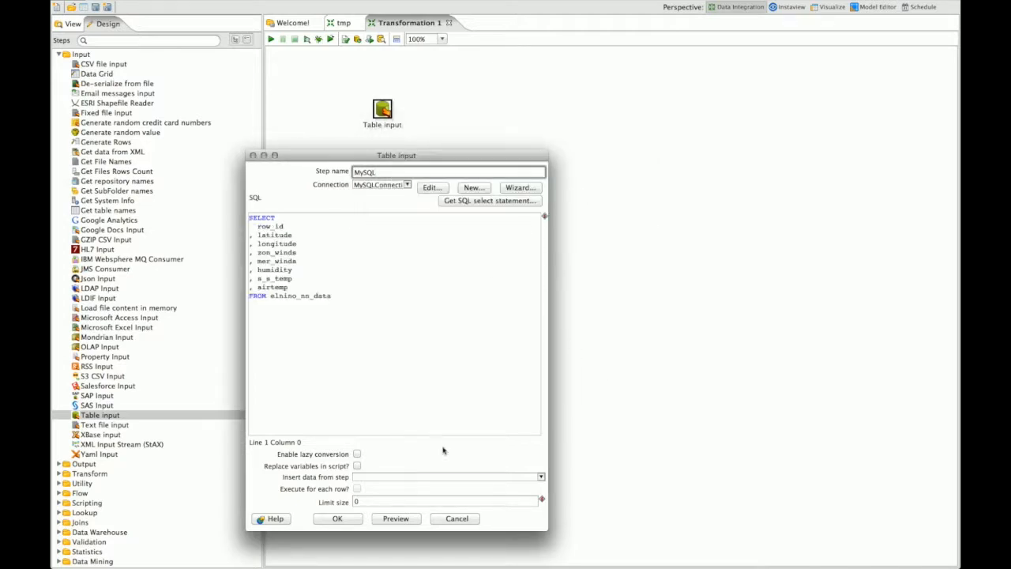
Preview 10 rows of the query result, then save the MySQL step
{"action": "left_click", "coordinate": [396, 518]}
{"action": "type", "text": "10"}
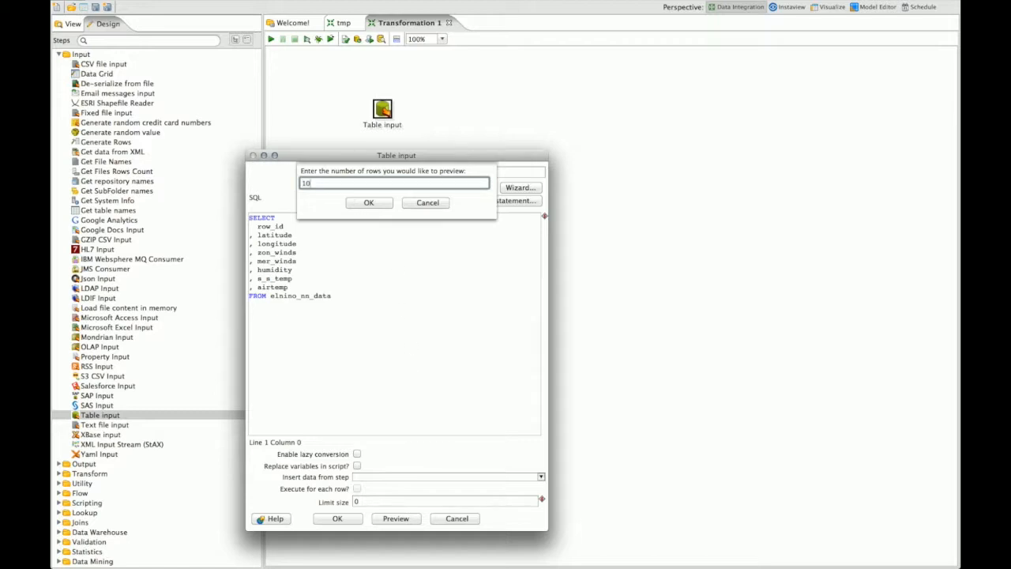
{"action": "left_click", "coordinate": [369, 203]}
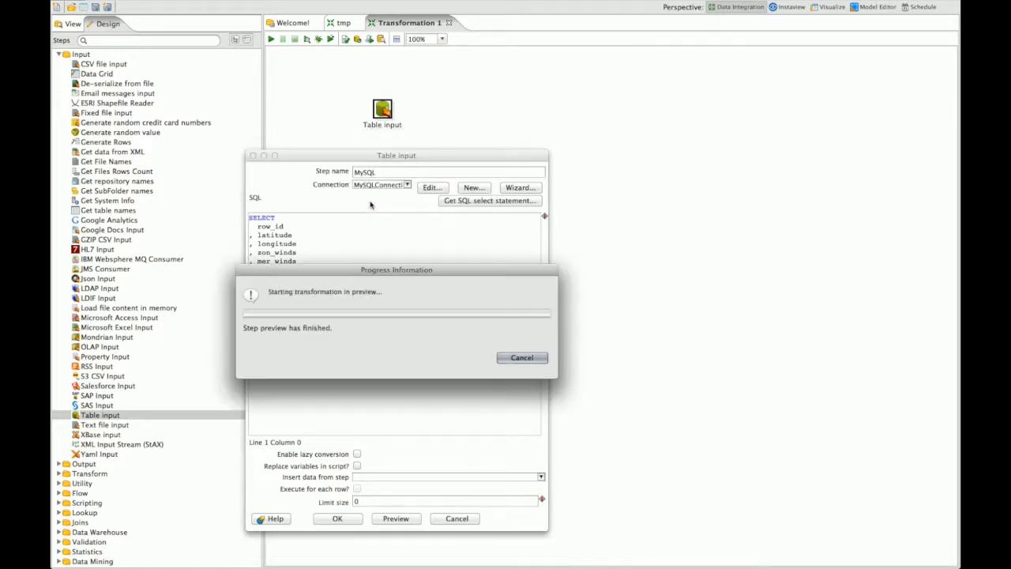
{"action": "left_click", "coordinate": [457, 456]}
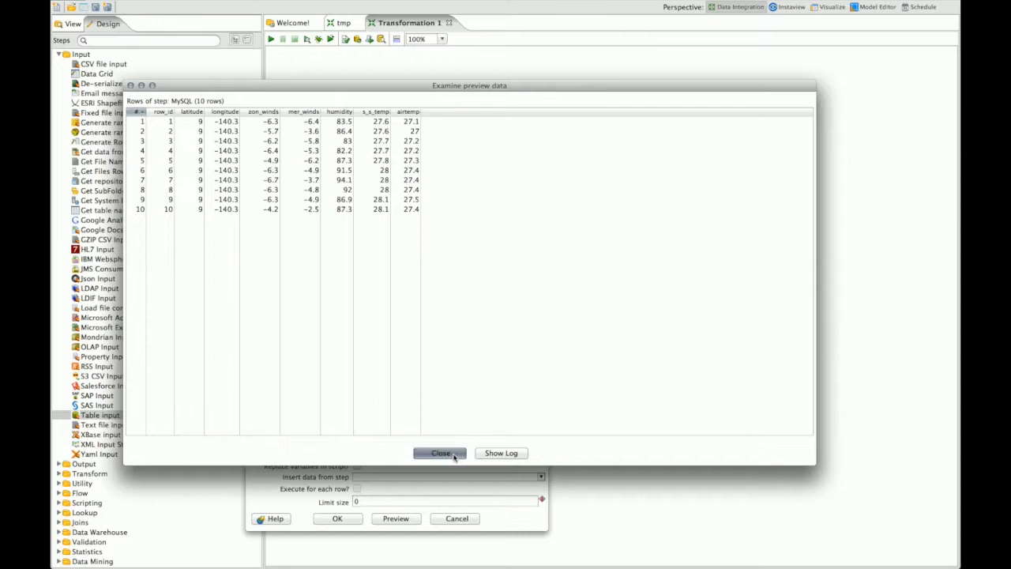
{"action": "left_click", "coordinate": [341, 519]}
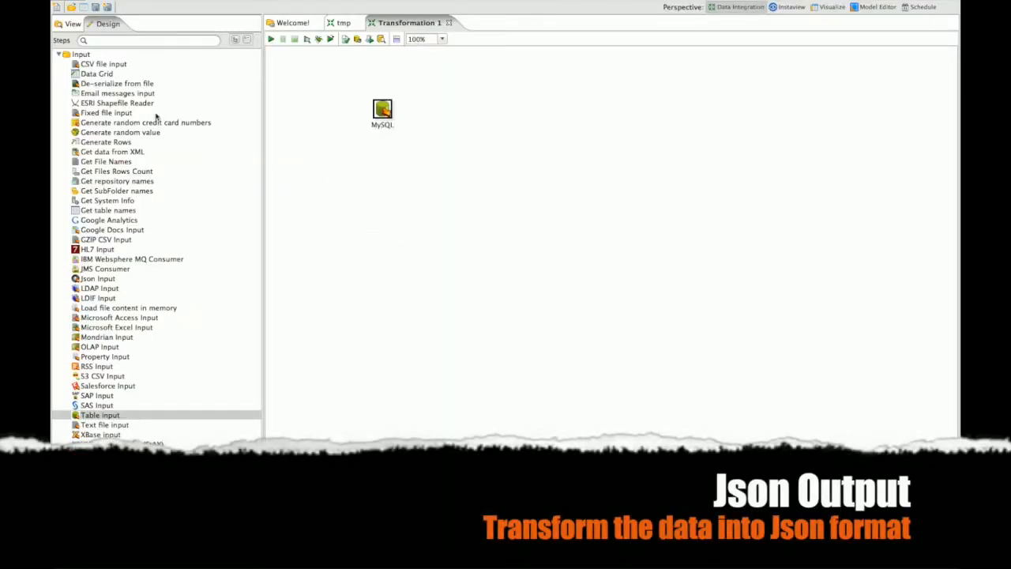
Add a Json output step linked after MySQL
{"action": "left_click", "coordinate": [59, 54]}
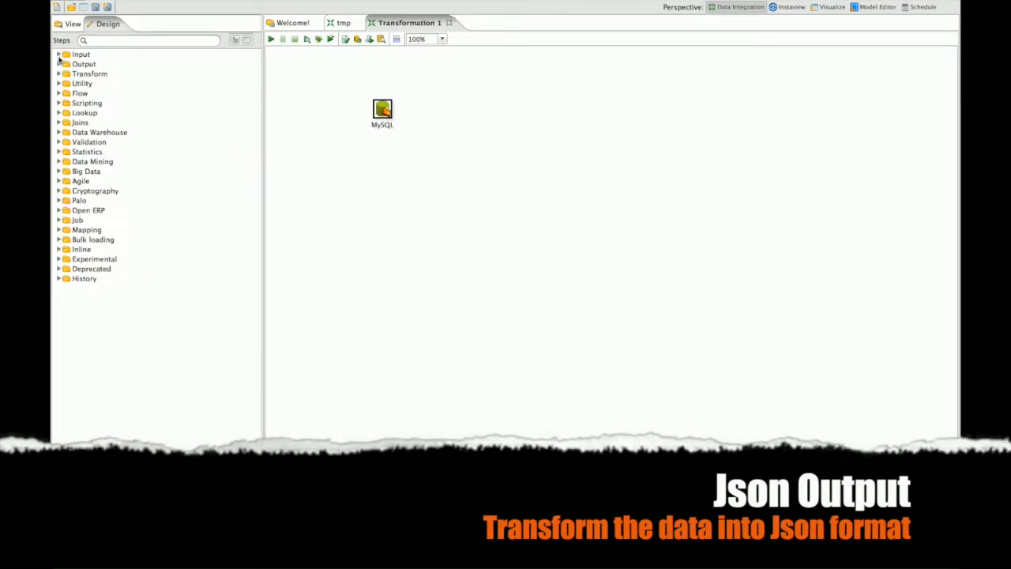
{"action": "left_click", "coordinate": [59, 64]}
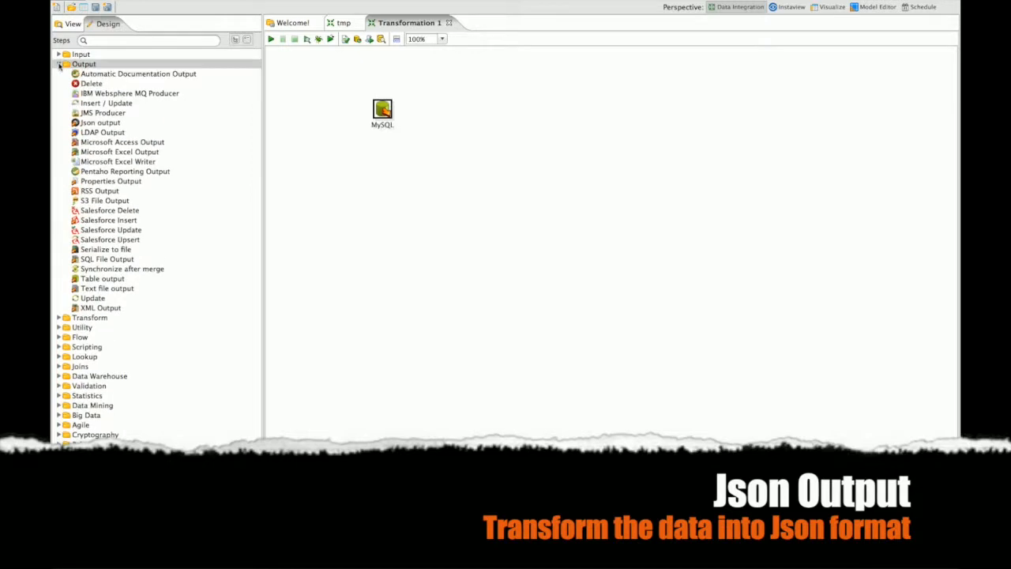
{"action": "double_click", "coordinate": [98, 124]}
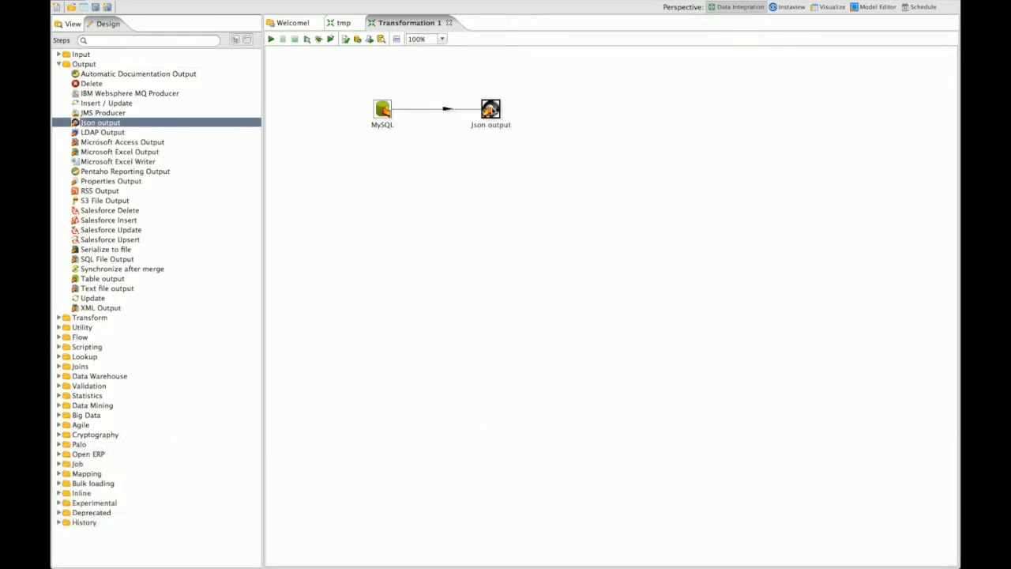
{"action": "left_click", "coordinate": [493, 112]}
{"action": "double_click", "coordinate": [491, 110]}
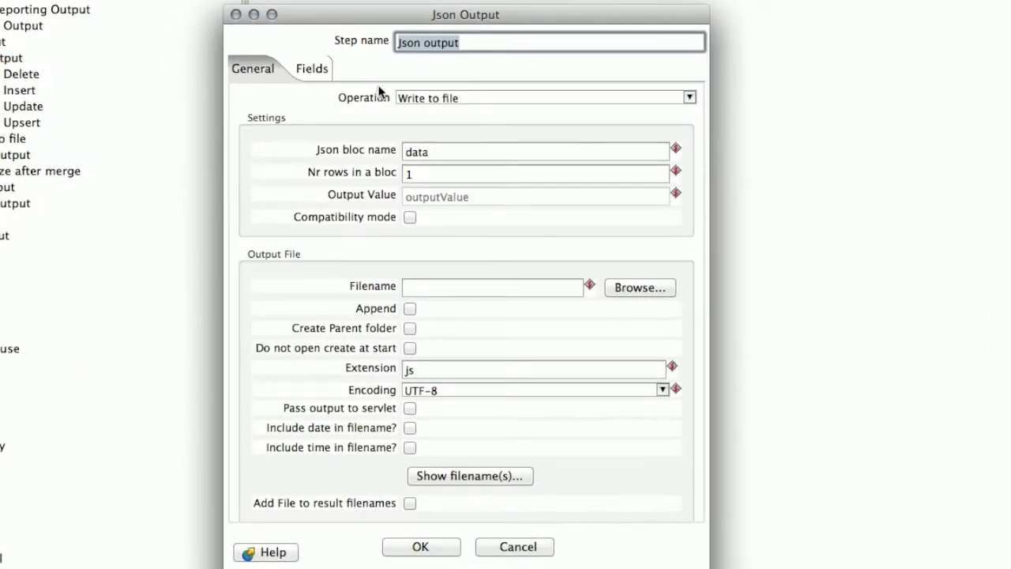
Set the Json output operation to Output value named JsonOutput and load all eight incoming fields
{"action": "left_click", "coordinate": [690, 97]}
{"action": "left_click", "coordinate": [447, 114]}
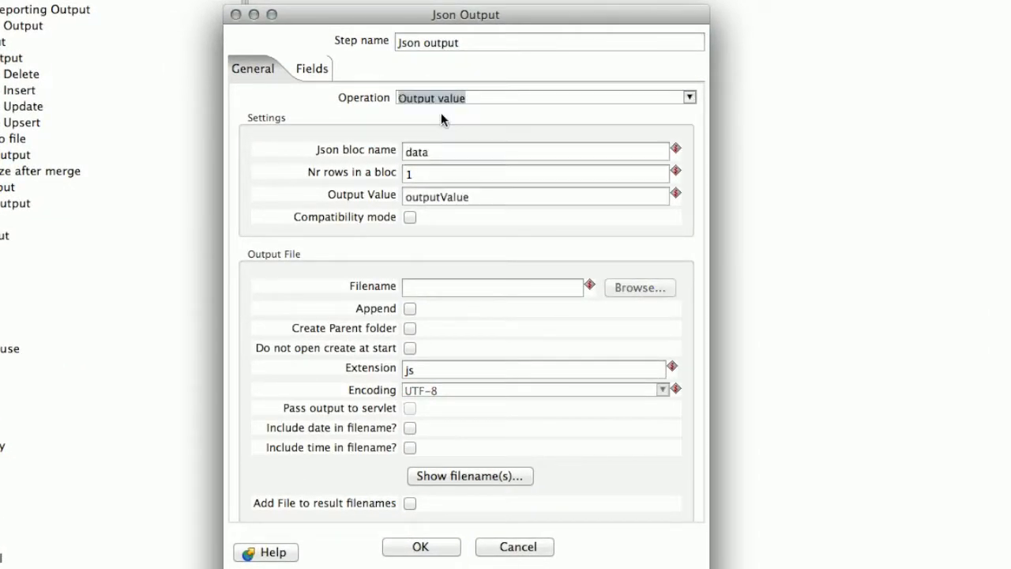
{"action": "left_click", "coordinate": [507, 201]}
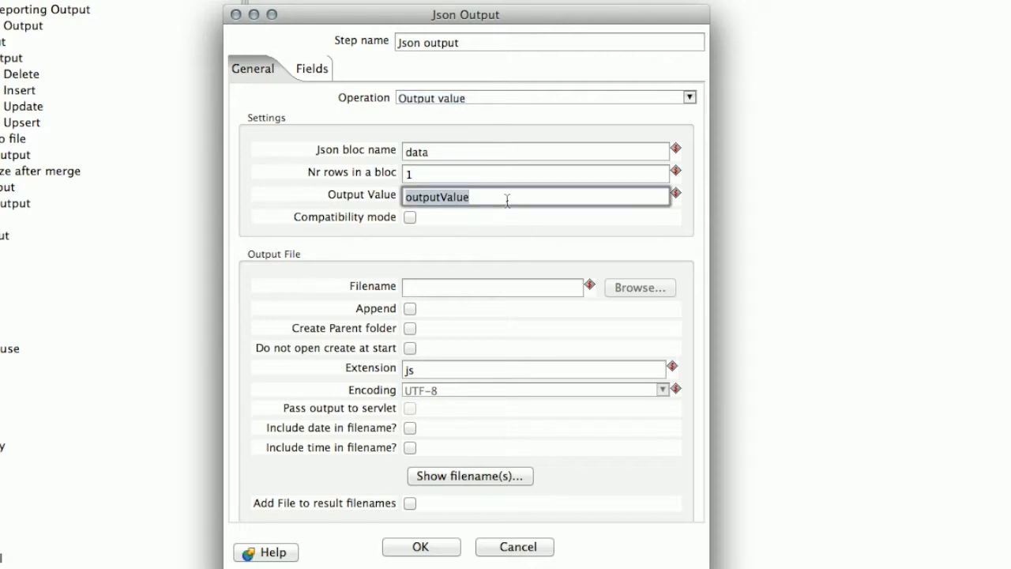
{"action": "type", "text": "JsonOutput"}
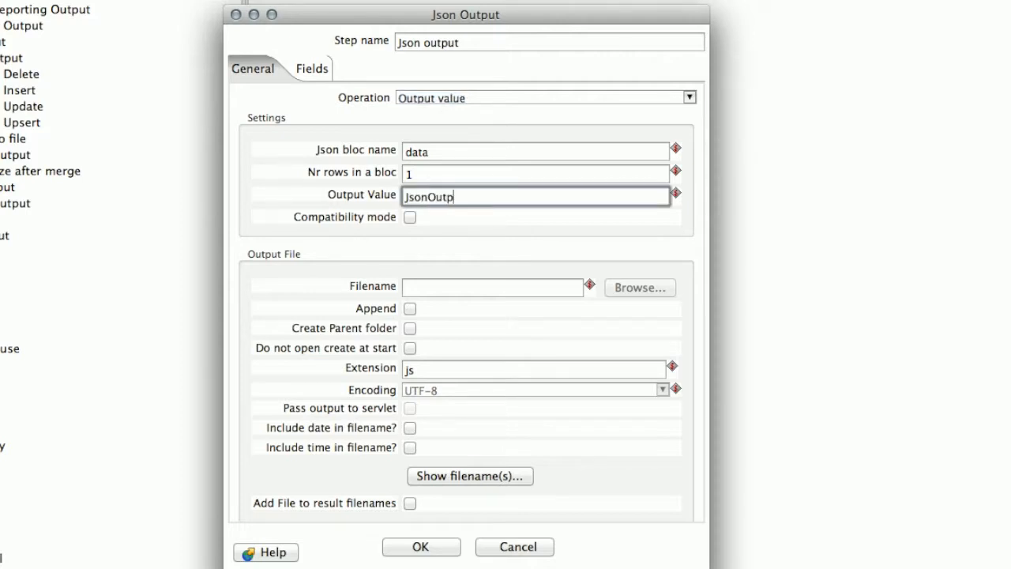
{"action": "left_click", "coordinate": [300, 68]}
{"action": "left_click", "coordinate": [480, 506]}
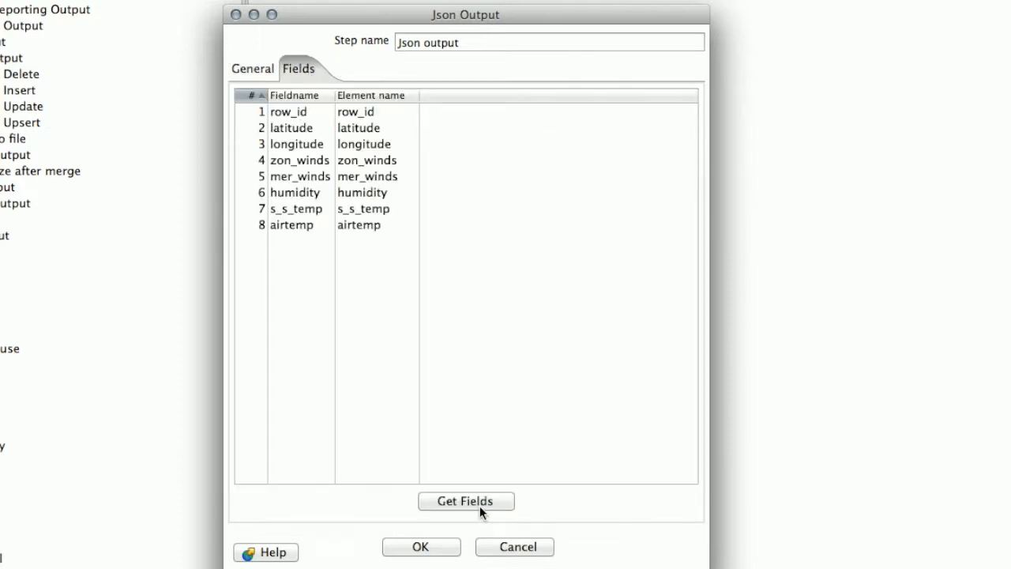
{"action": "left_click", "coordinate": [428, 554]}
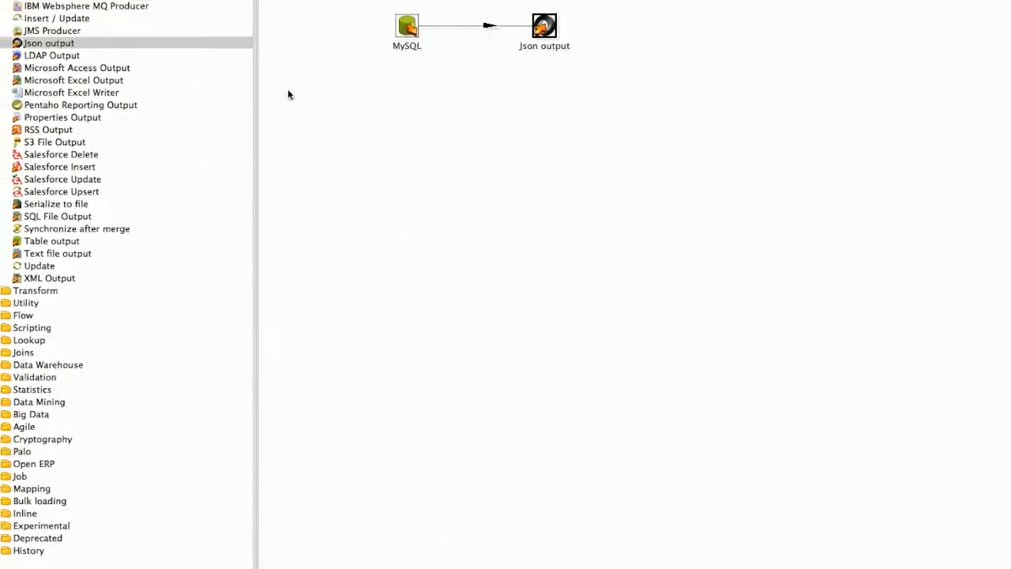
{"action": "left_click", "coordinate": [271, 38]}
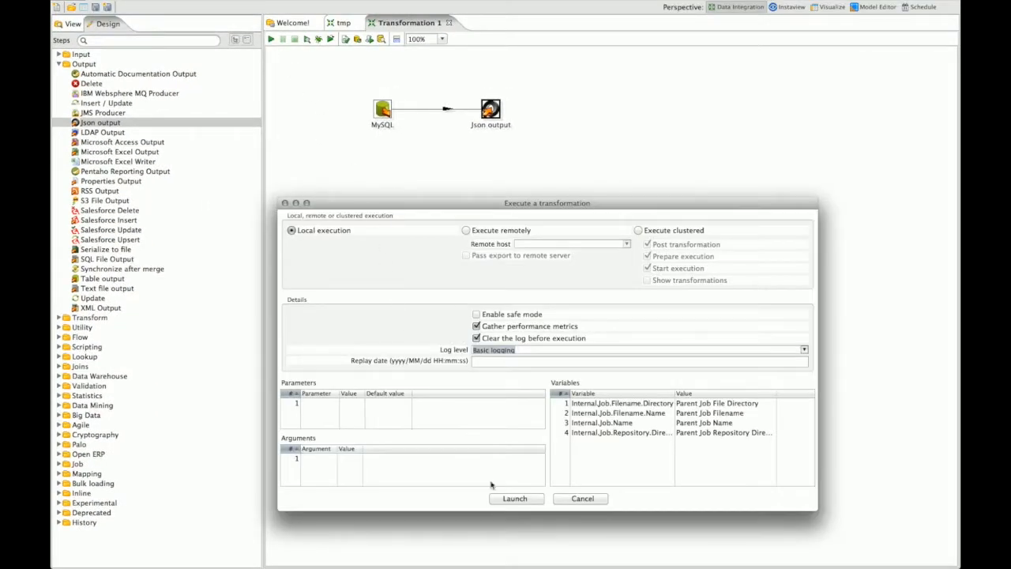
Run the transformation locally so MySQL and Json output pass 510 rows
{"action": "left_click", "coordinate": [515, 499]}
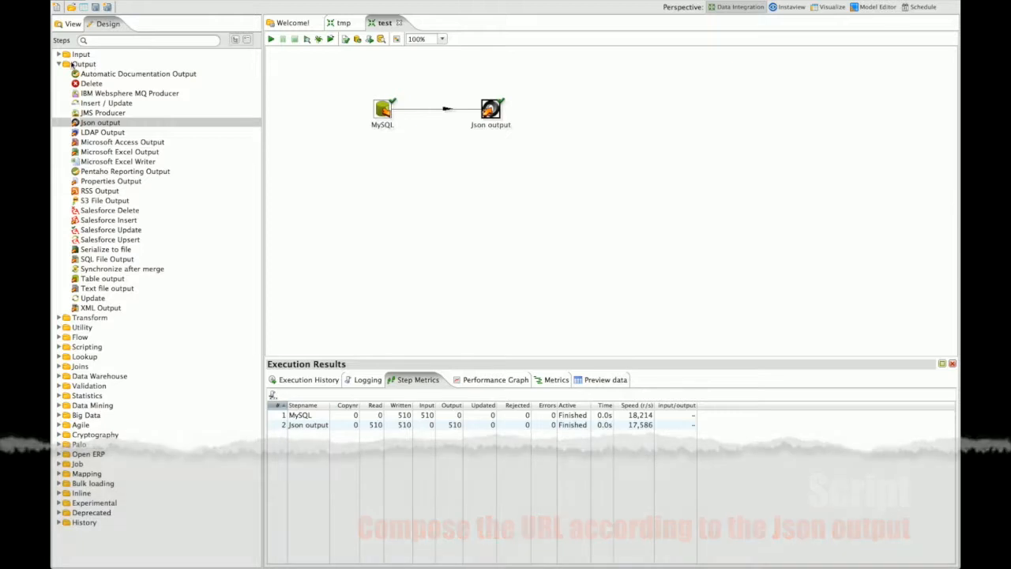
{"action": "left_click", "coordinate": [59, 64]}
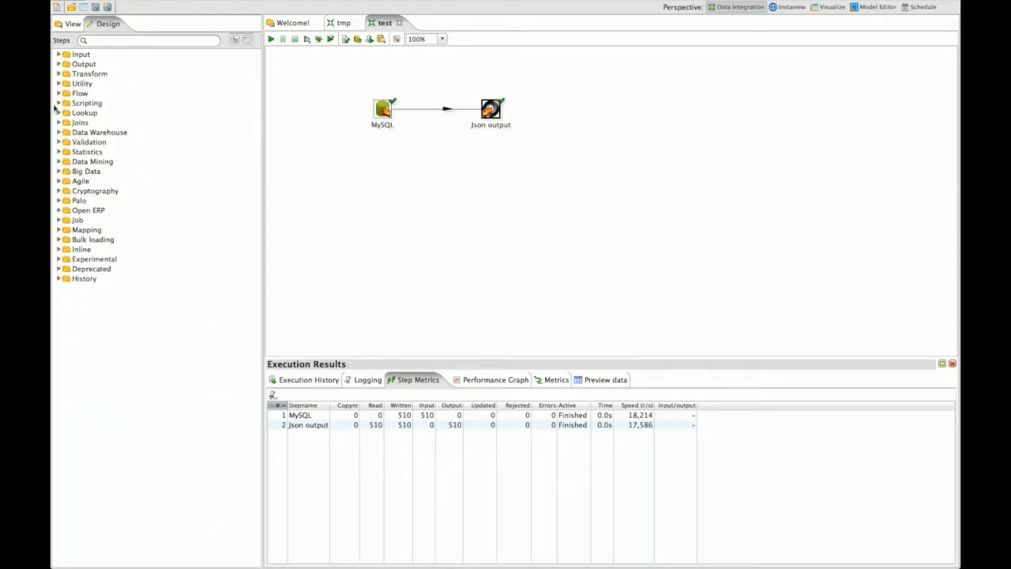
{"action": "left_click", "coordinate": [58, 105]}
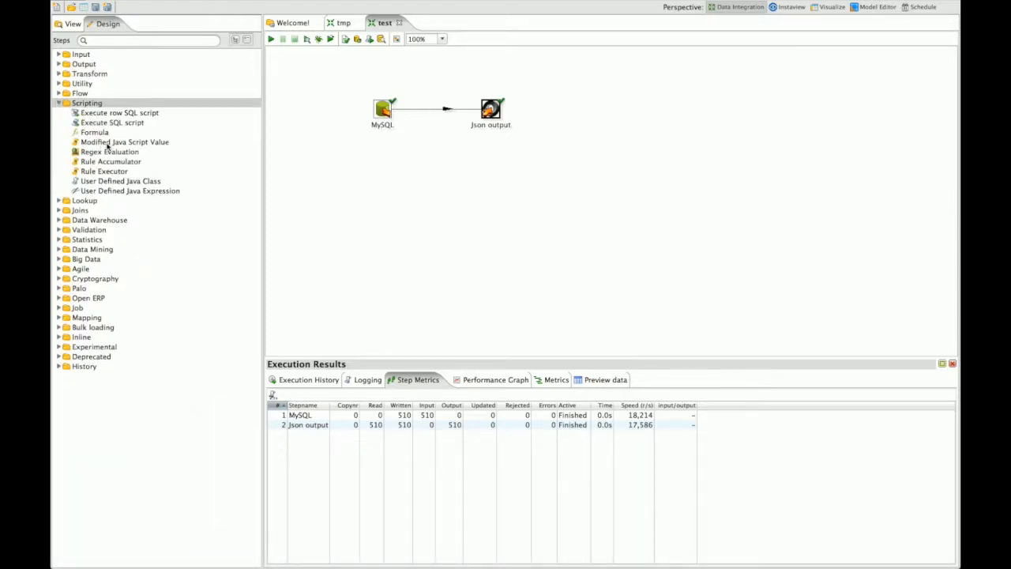
Add a Modified Java Script Value step after Json output, named Json to Url, with compatibility mode on
{"action": "double_click", "coordinate": [109, 144]}
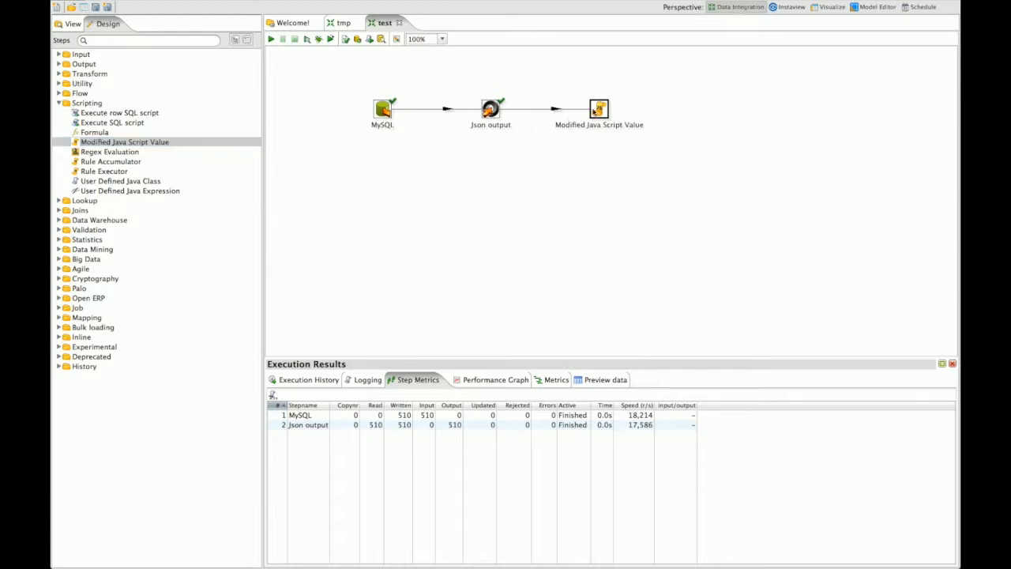
{"action": "double_click", "coordinate": [598, 110]}
{"action": "type", "text": "json"}
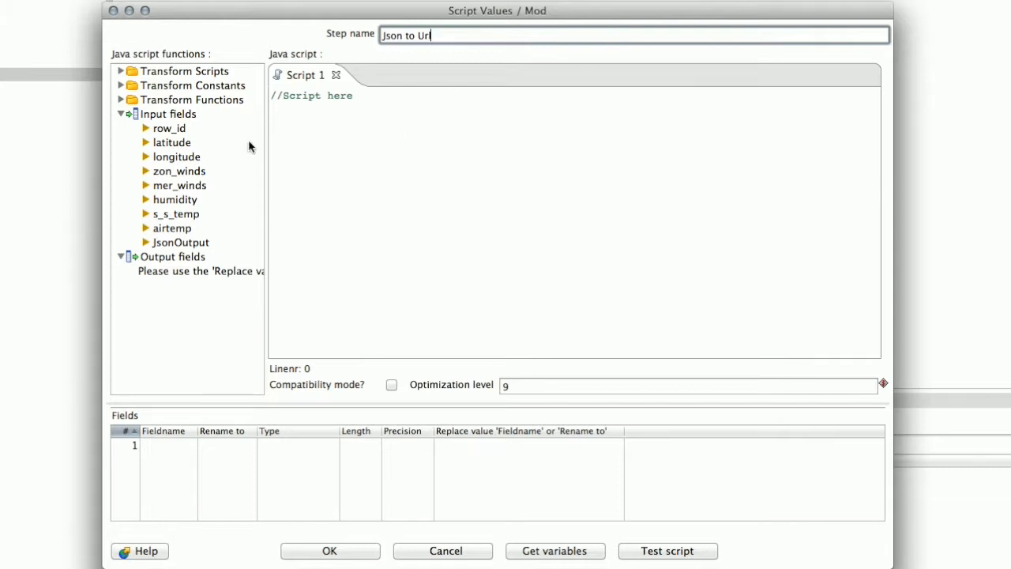
{"action": "left_click", "coordinate": [180, 242]}
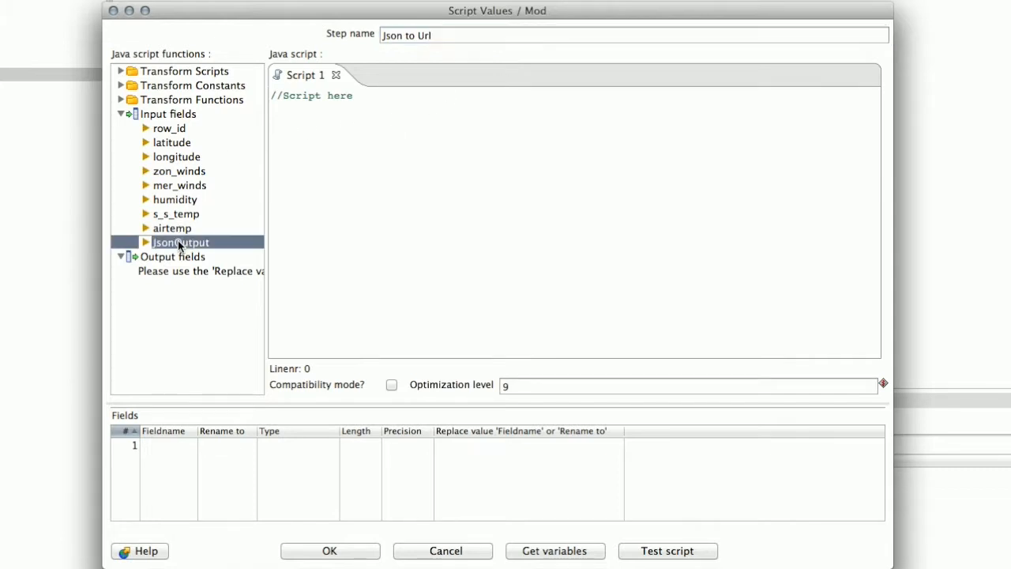
{"action": "left_click", "coordinate": [391, 385]}
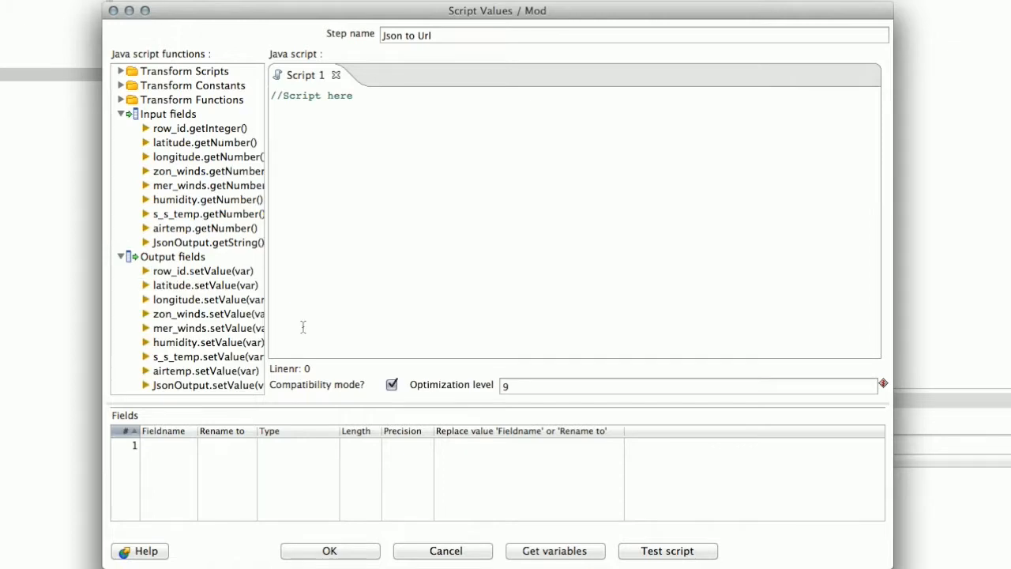
{"action": "left_click", "coordinate": [197, 243]}
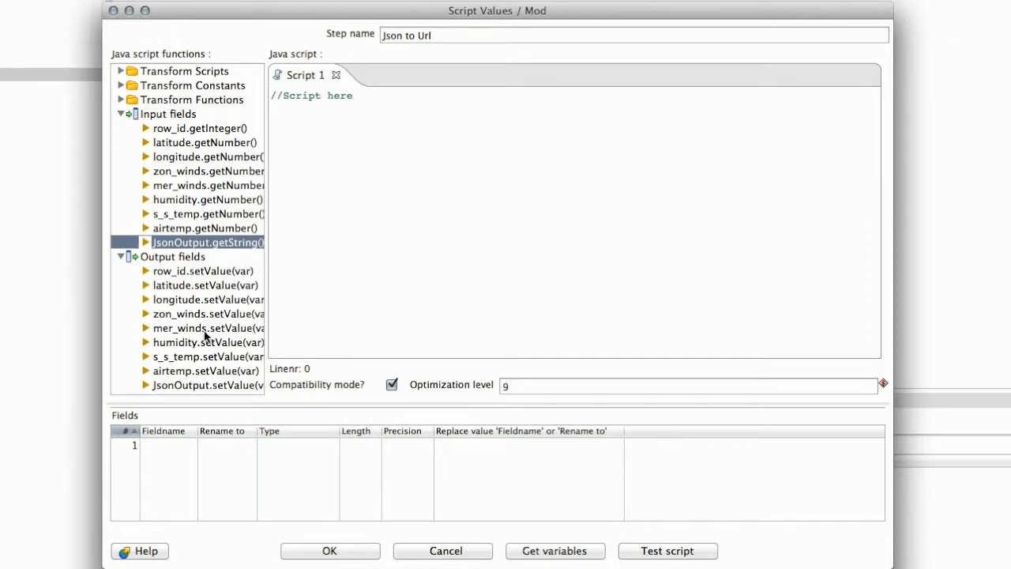
{"action": "left_click", "coordinate": [223, 385]}
Paste the script that URL-encodes JsonOutput and prepends the ElNino_NN REST address, then confirm
{"action": "left_click", "coordinate": [364, 95]}
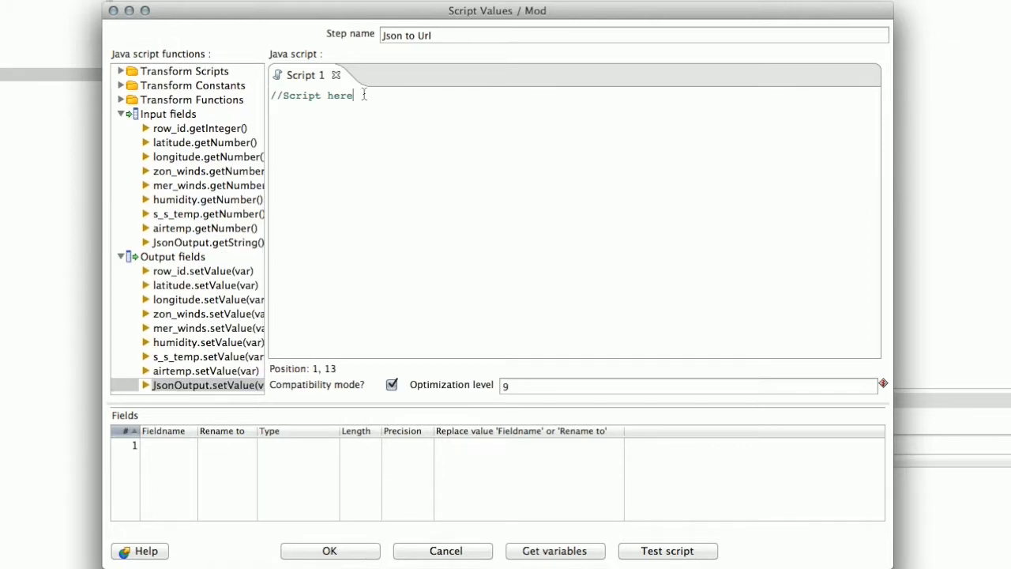
{"action": "key", "text": "Return"}
{"action": "type", "text": "var tmp = JsonOutput.getString();  //trim {data:[xxx]} tmp = tmp.replace('{\"data\":[',''); tmp = tmp.replace(']}','');  // replace the characters for url tmp = tmp.replace('{','%7B'); tmp = tmp.replace('}','%7D'); tmp = tmp.replace(',','%2C'); tmp = tmp.replace('\"','%22'); tmp = tmp.replace(':','%3A');  // append the rest server path tmp = \"http://localhost:8080/adapars/apply/ElNino_NN?record=\" + tmp; JsonOutput.setValue(tmp);"}
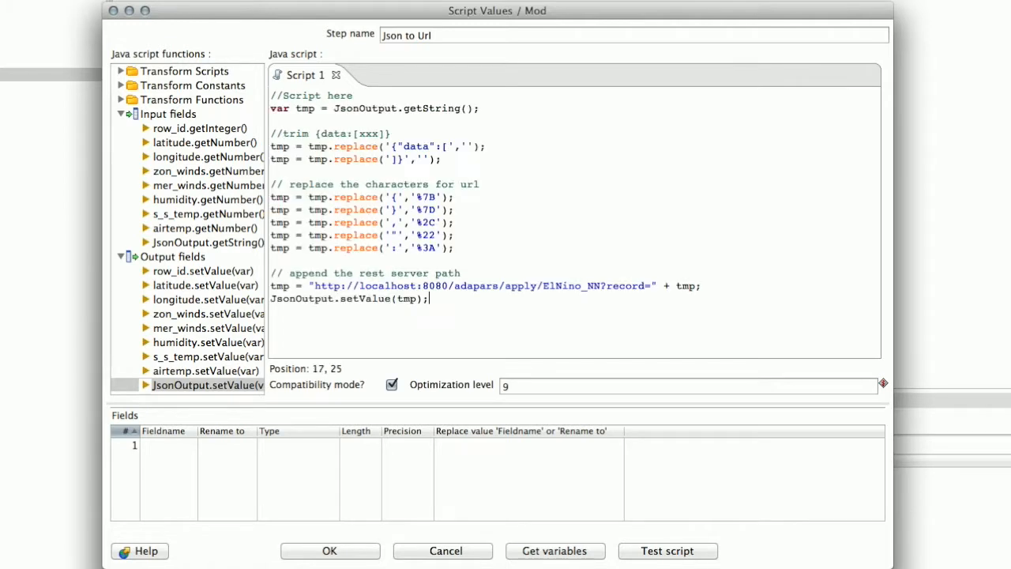
{"action": "left_click_drag", "start_coordinate": [333, 108], "coordinate": [474, 108]}
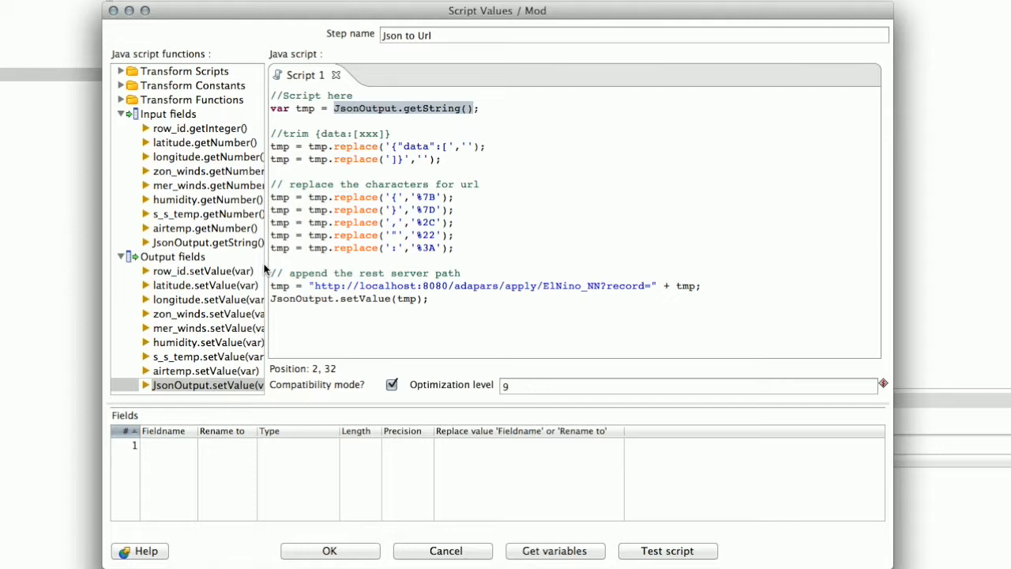
{"action": "left_click", "coordinate": [215, 245]}
{"action": "left_click_drag", "start_coordinate": [272, 135], "coordinate": [395, 136]}
{"action": "left_click_drag", "start_coordinate": [271, 184], "coordinate": [471, 187]}
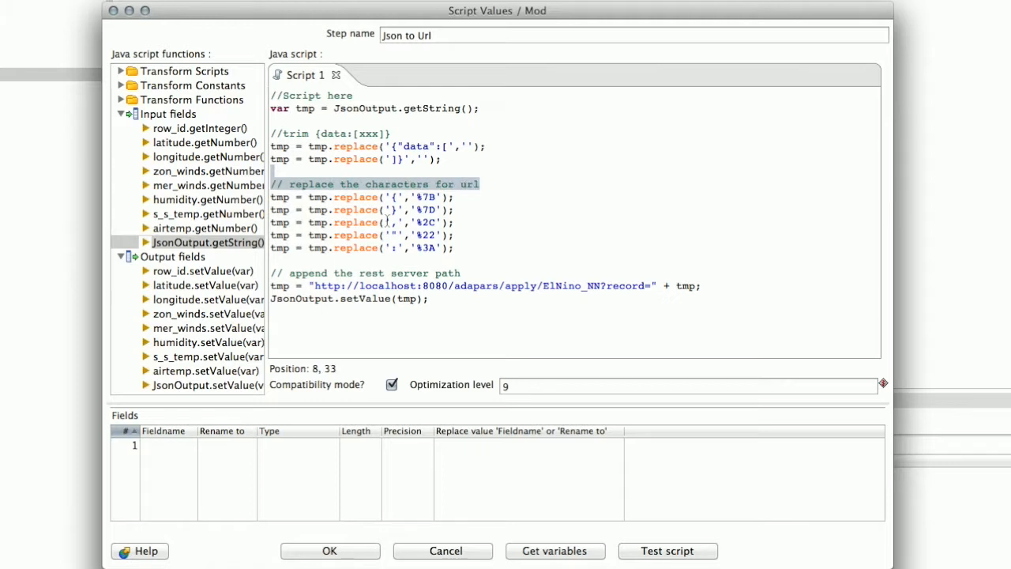
{"action": "left_click_drag", "start_coordinate": [272, 273], "coordinate": [480, 275]}
{"action": "left_click_drag", "start_coordinate": [431, 300], "coordinate": [271, 300]}
{"action": "left_click", "coordinate": [198, 387]}
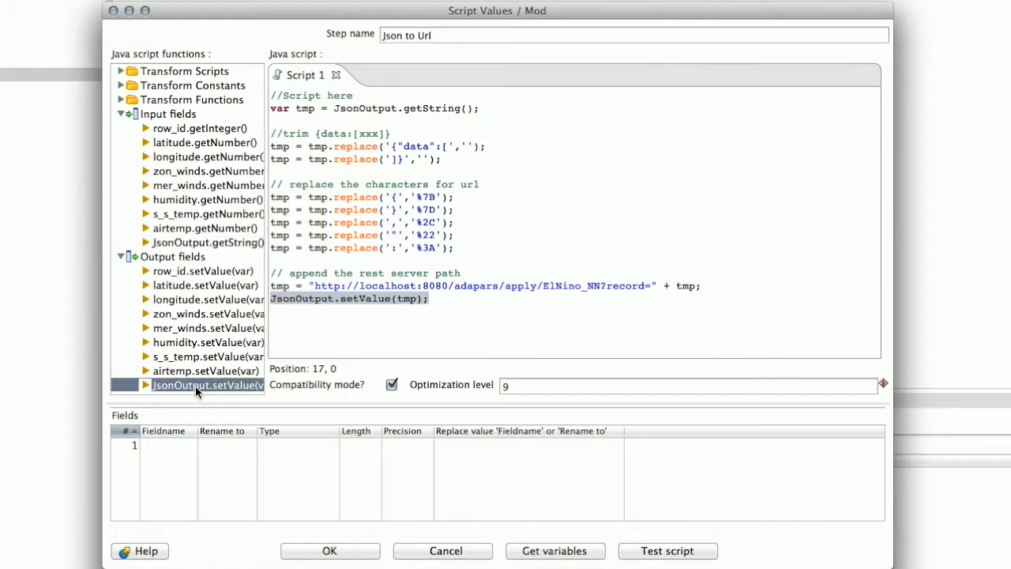
{"action": "left_click", "coordinate": [353, 553]}
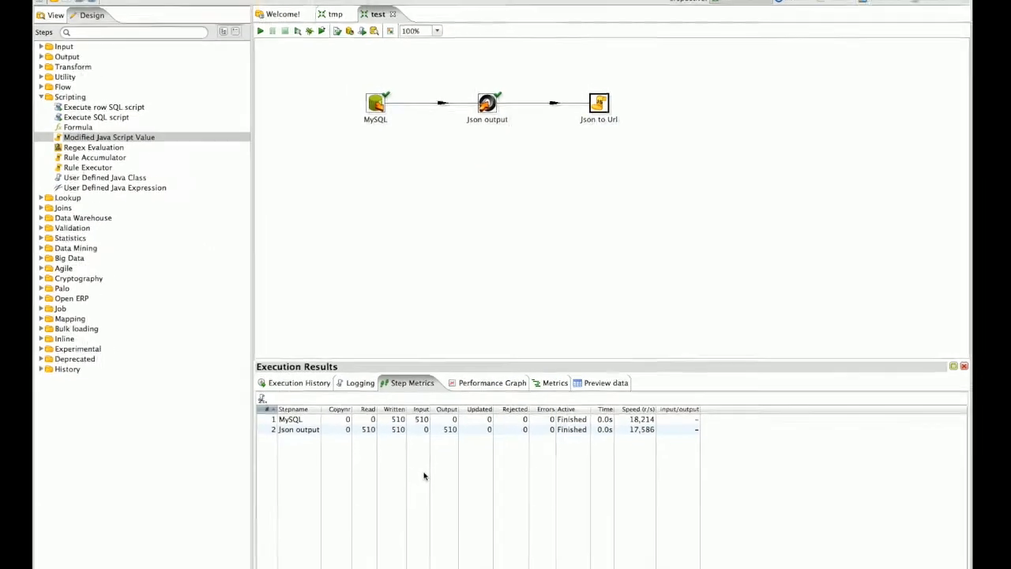
Run the transformation so Json to Url also passes 510 rows
{"action": "left_click", "coordinate": [270, 40]}
{"action": "left_click", "coordinate": [515, 498]}
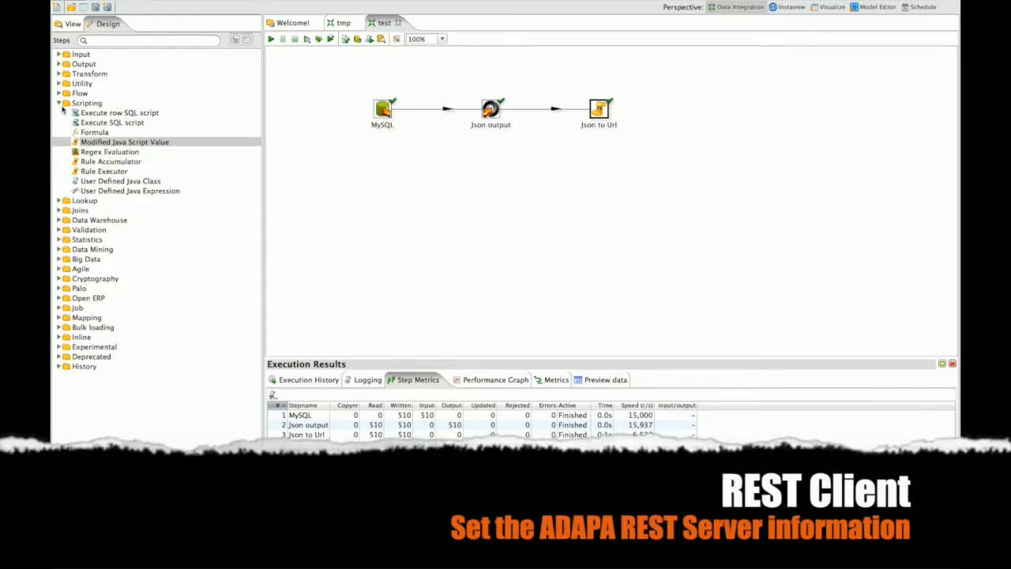
{"action": "left_click", "coordinate": [59, 104]}
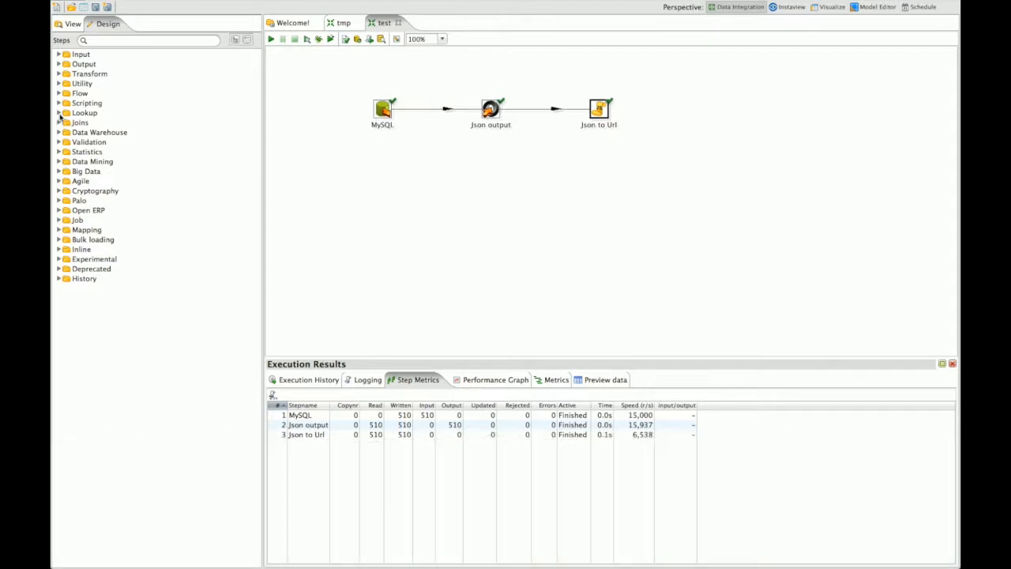
Add a Lookup > REST Client step after Json to Url and open its settings
{"action": "left_click", "coordinate": [59, 113]}
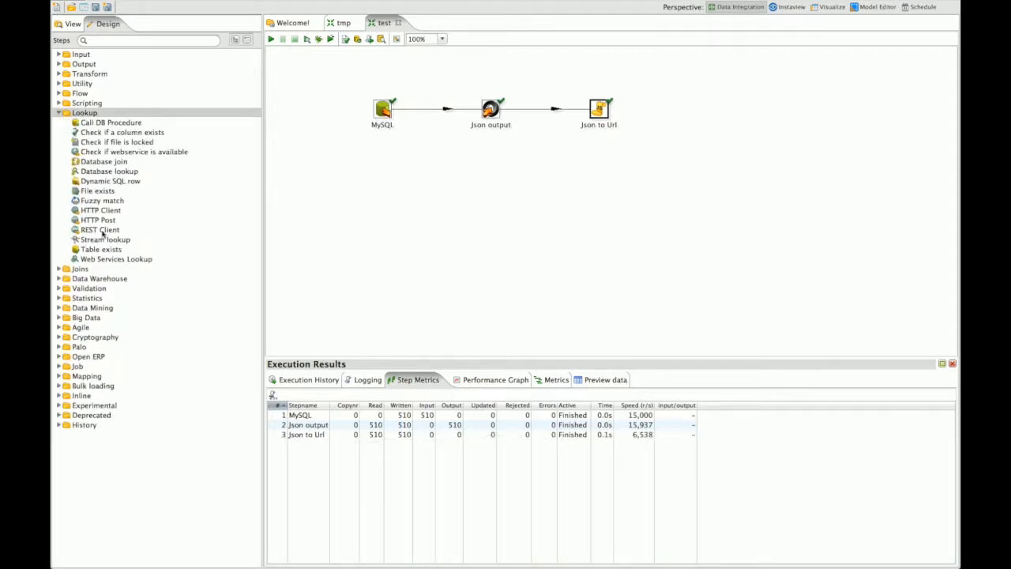
{"action": "left_click", "coordinate": [101, 230]}
{"action": "double_click", "coordinate": [102, 230]}
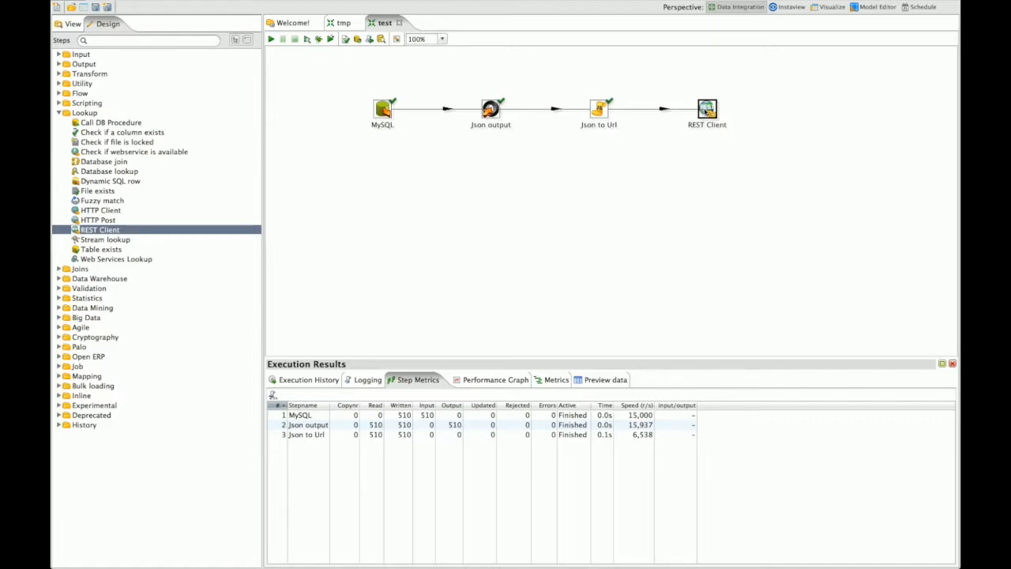
{"action": "double_click", "coordinate": [708, 110]}
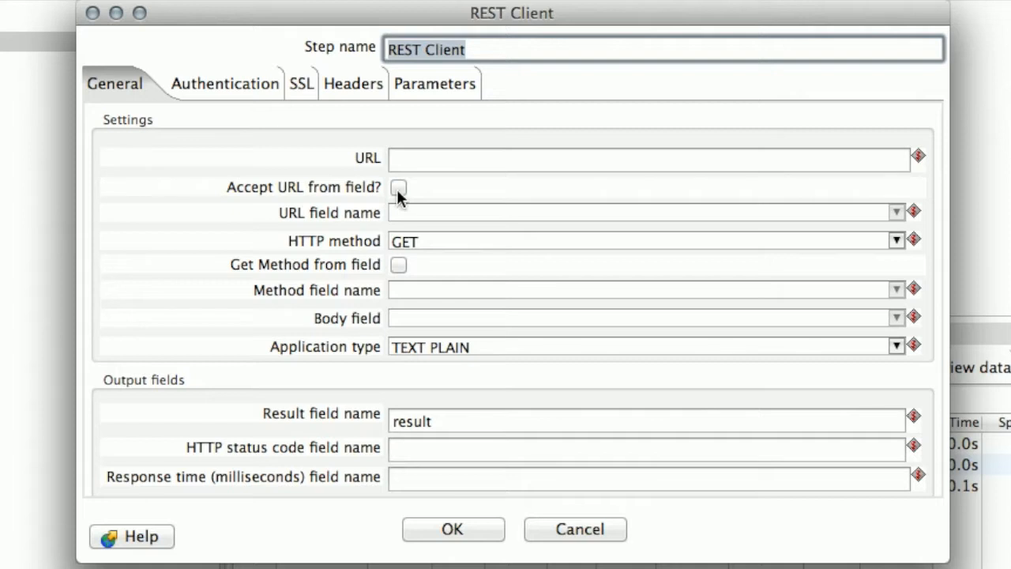
Take the REST Client URL from the JsonOutput field and set application type to JSON
{"action": "left_click", "coordinate": [399, 188]}
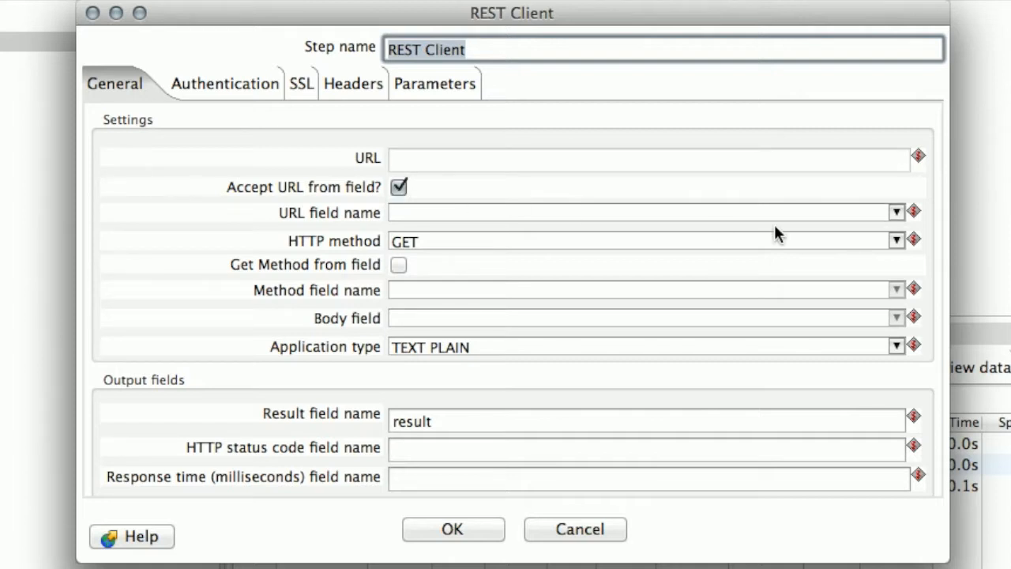
{"action": "left_click", "coordinate": [897, 212]}
{"action": "left_click", "coordinate": [457, 234]}
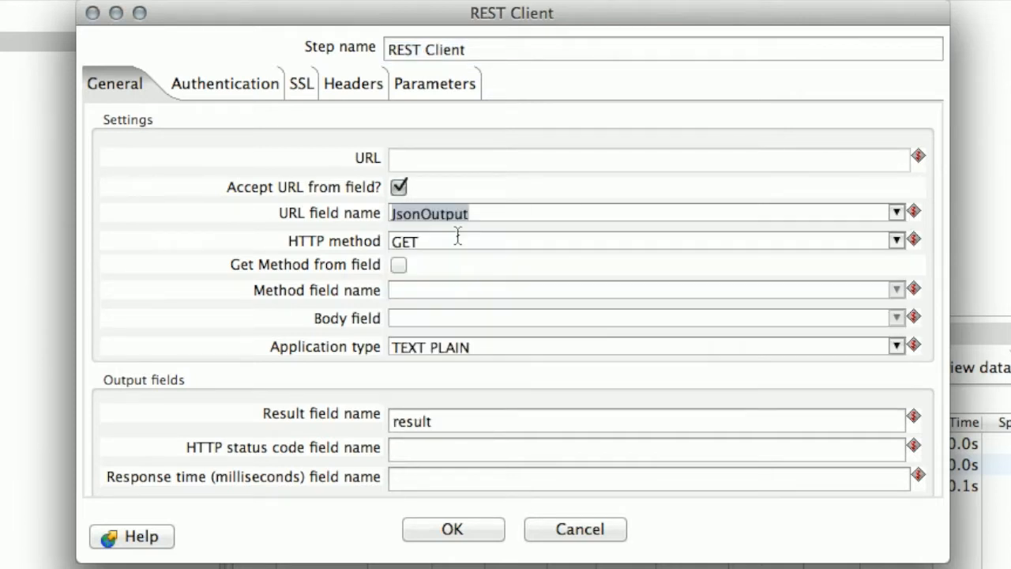
{"action": "left_click", "coordinate": [898, 347]}
{"action": "left_click", "coordinate": [412, 405]}
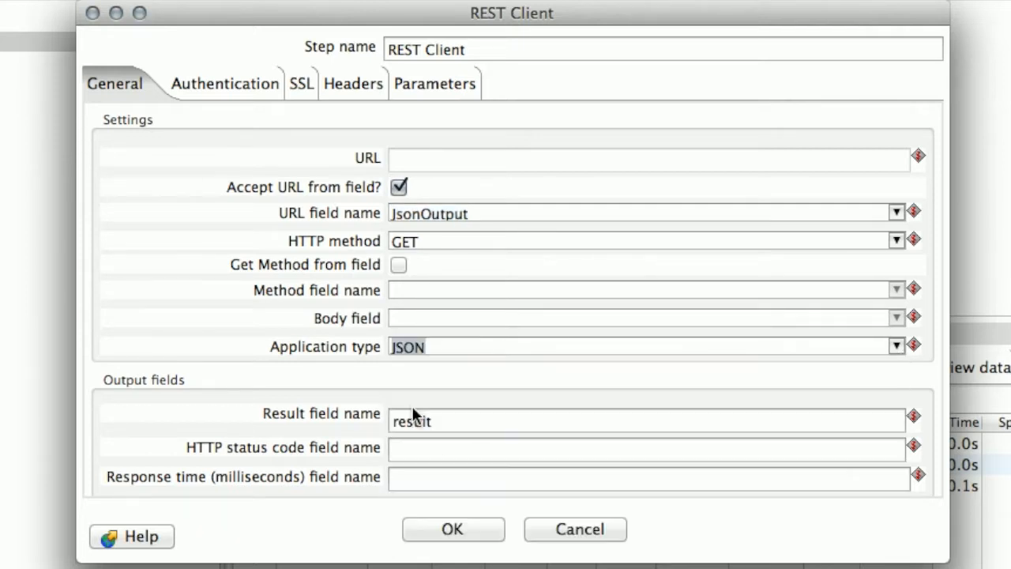
Enter the HTTP login and password, and name the result field adapaScoredOutput
{"action": "left_click", "coordinate": [218, 82]}
{"action": "type", "text": "adapa"}
{"action": "key", "text": "Tab"}
{"action": "type", "text": "adapa"}
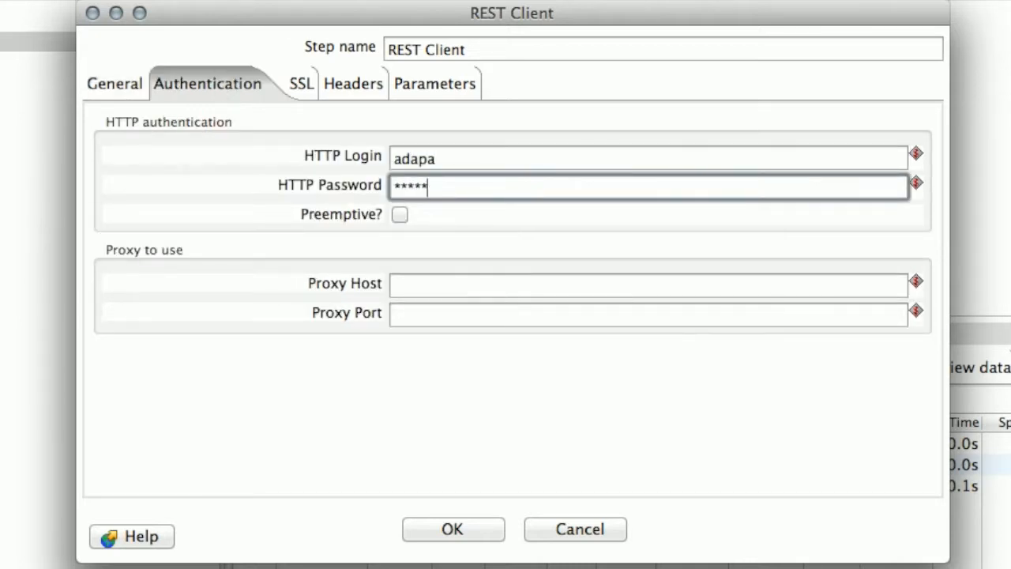
{"action": "left_click", "coordinate": [98, 78]}
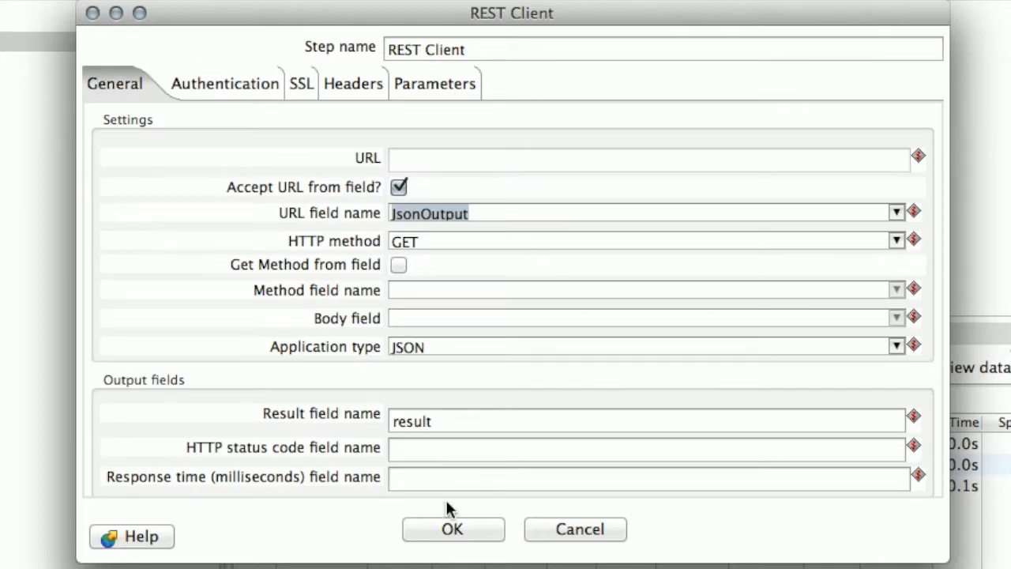
{"action": "double_click", "coordinate": [444, 423]}
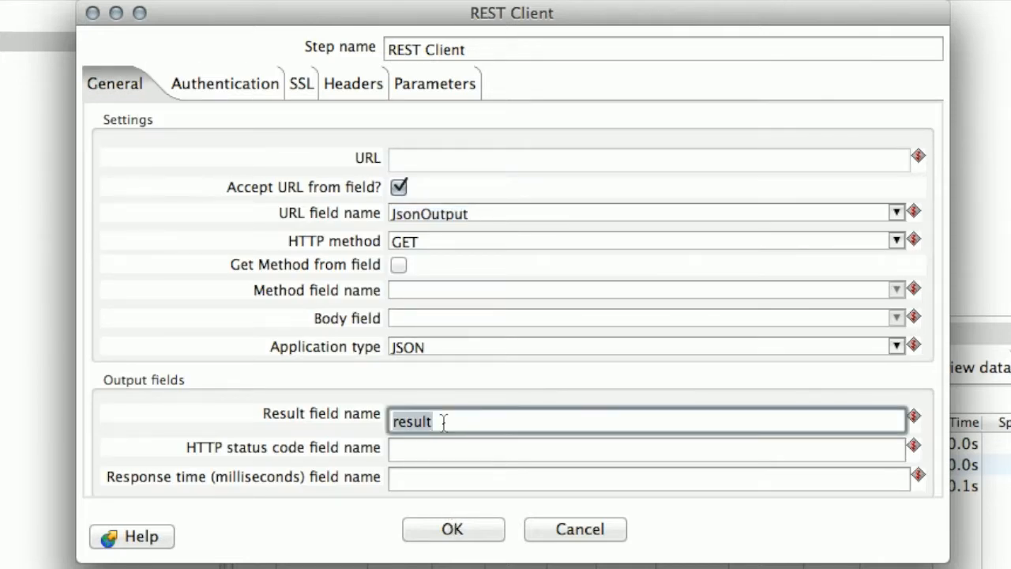
{"action": "type", "text": "adapaScoredOutput"}
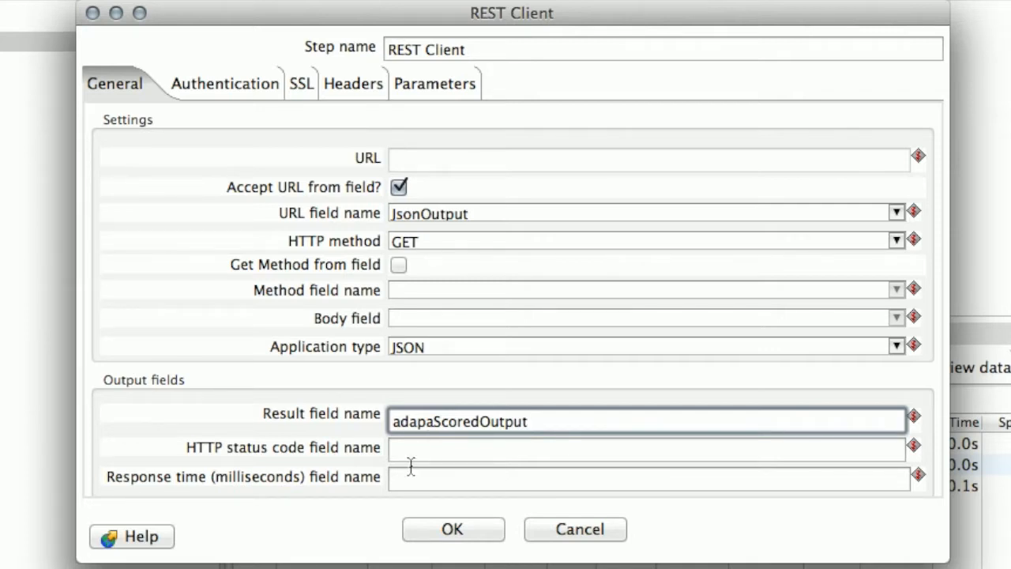
{"action": "left_click", "coordinate": [443, 535]}
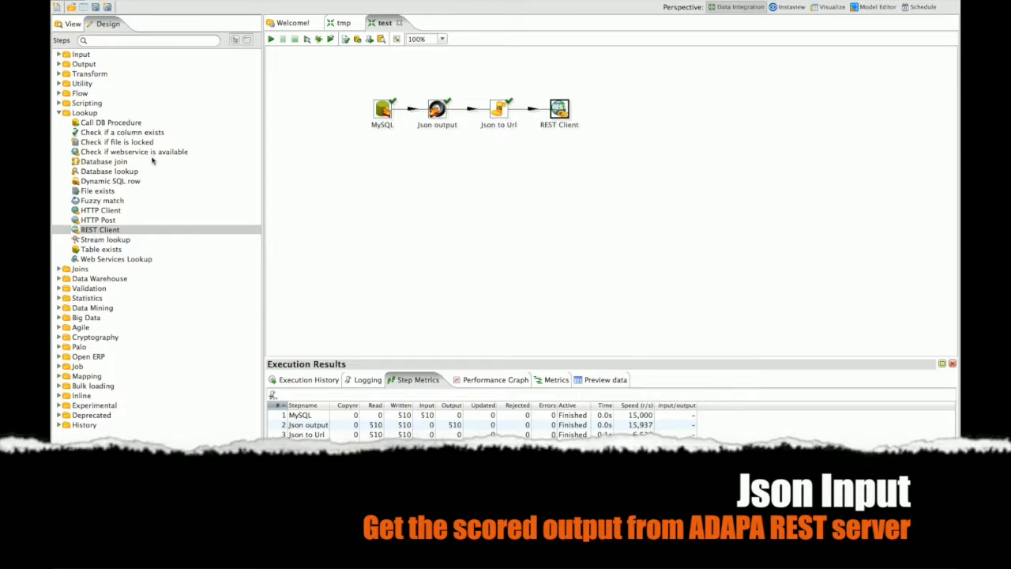
Add a Json Input step after REST Client that reads its source from the adapaScoredOutput field
{"action": "left_click", "coordinate": [60, 113]}
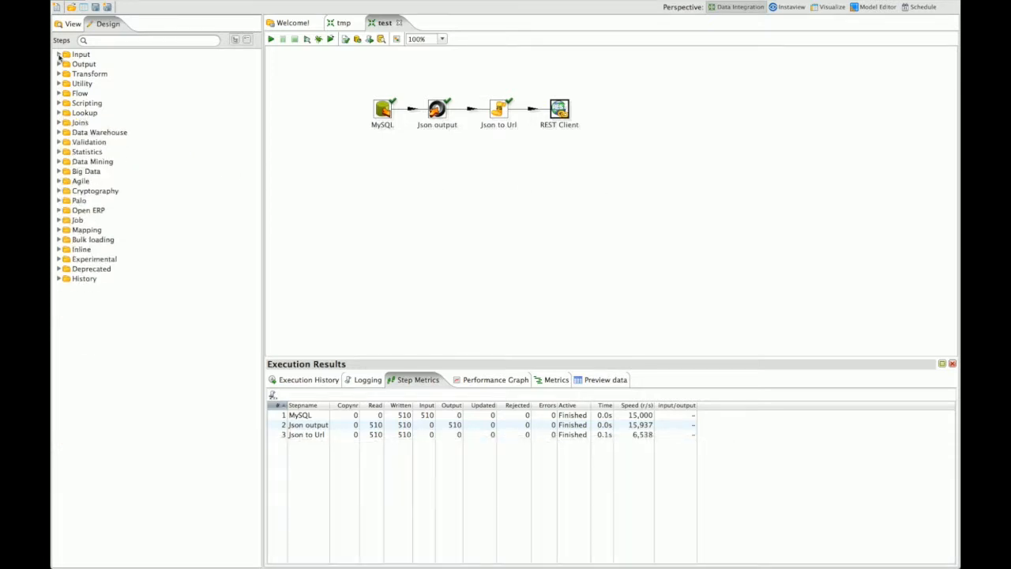
{"action": "left_click", "coordinate": [58, 54]}
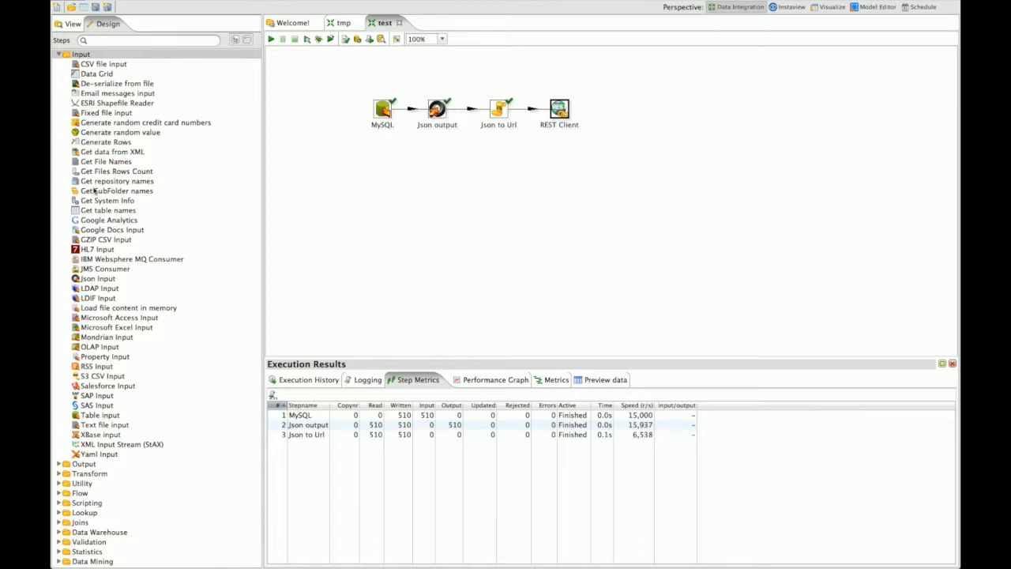
{"action": "double_click", "coordinate": [98, 280]}
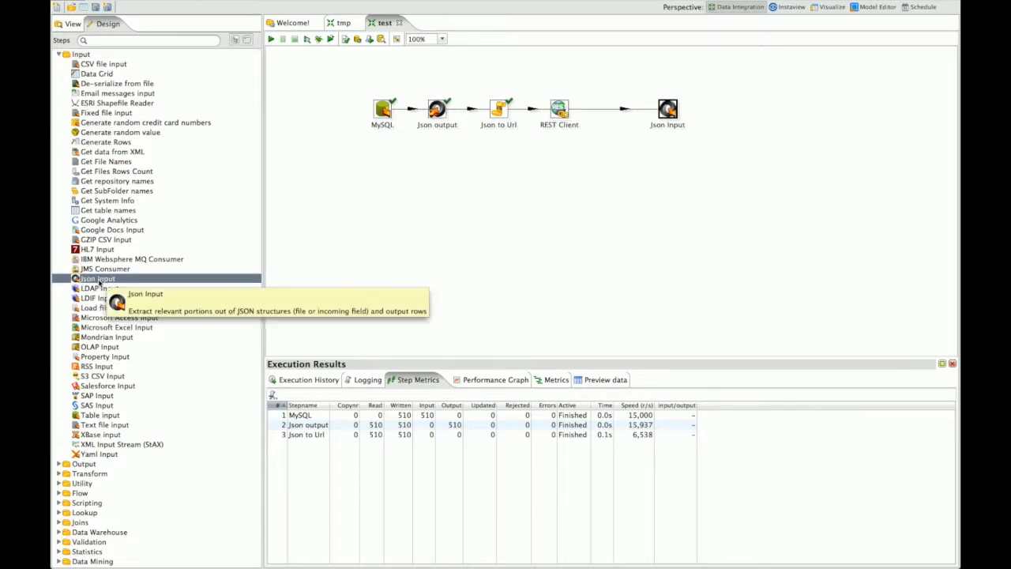
{"action": "left_click_drag", "start_coordinate": [665, 109], "coordinate": [619, 112]}
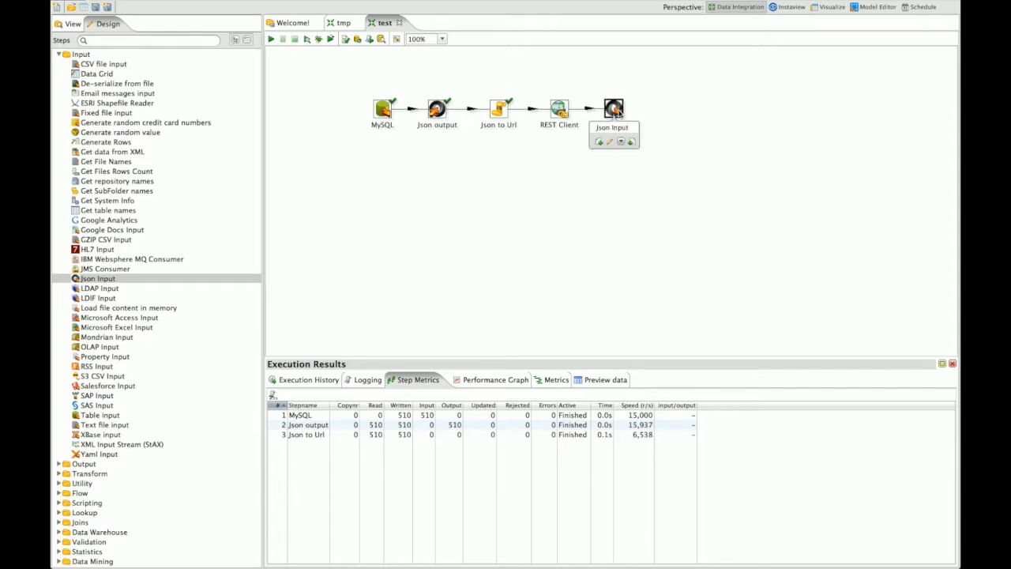
{"action": "double_click", "coordinate": [616, 110]}
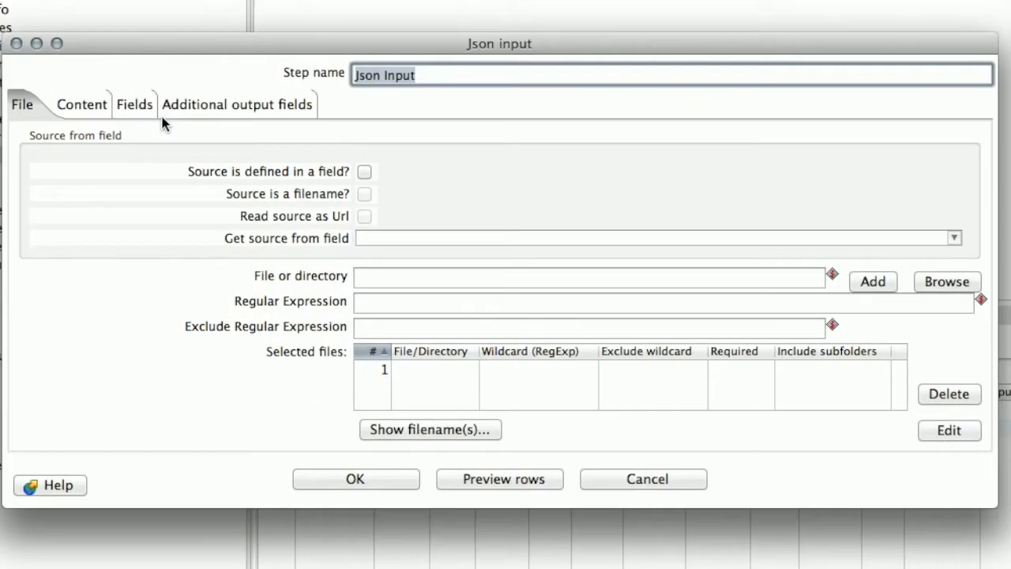
{"action": "left_click", "coordinate": [365, 168]}
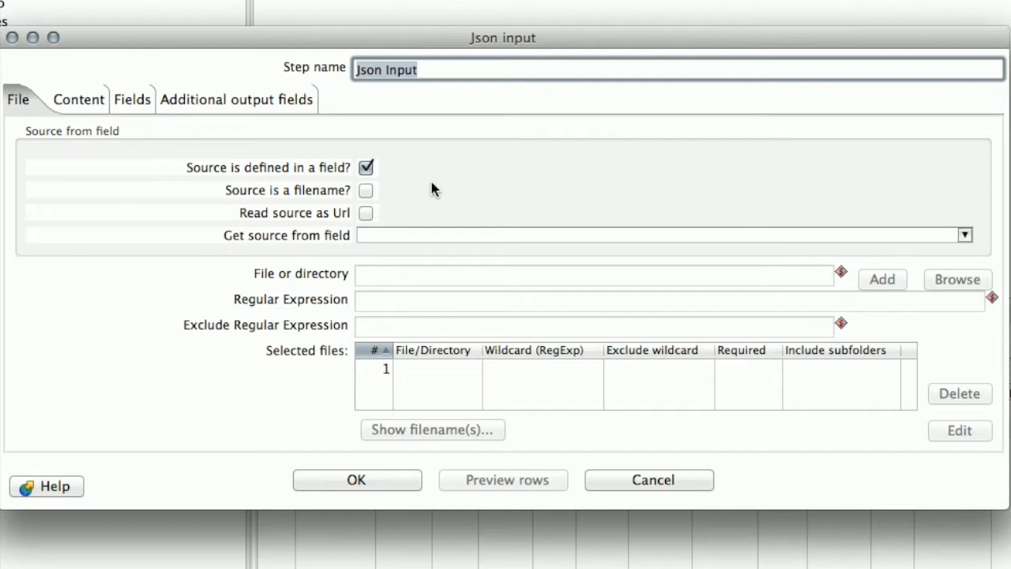
{"action": "left_click", "coordinate": [965, 236]}
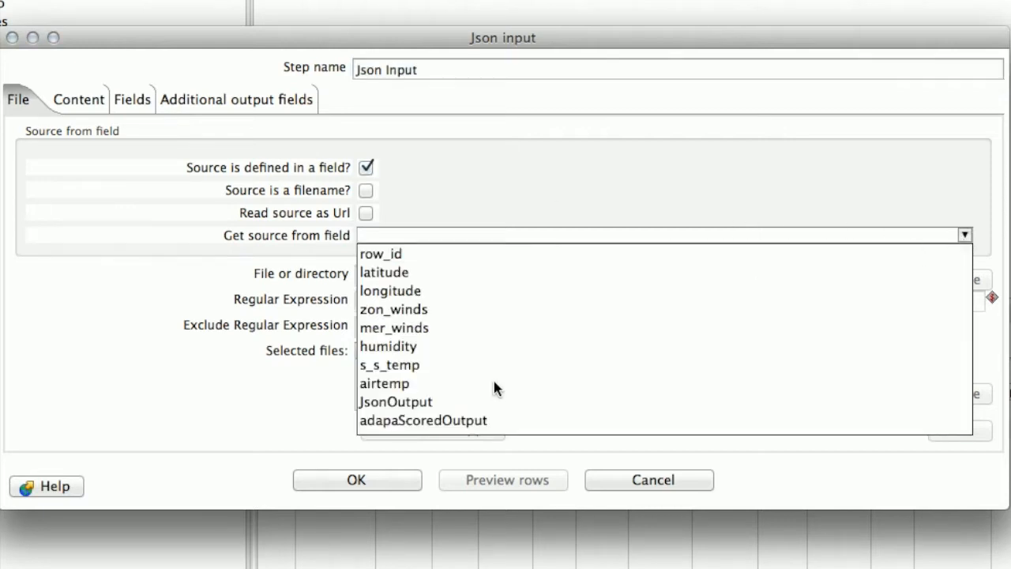
{"action": "left_click", "coordinate": [434, 422]}
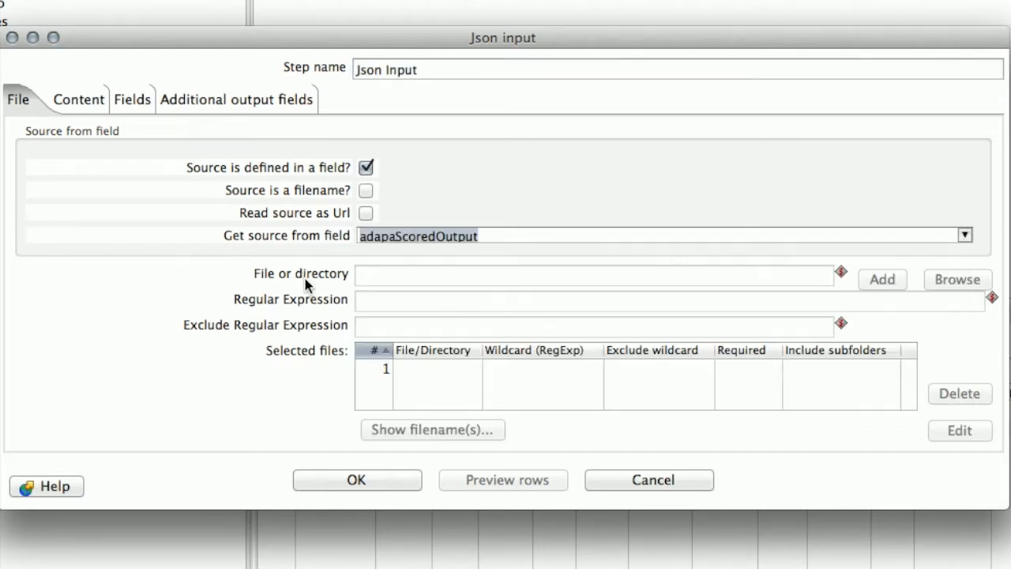
Add field predictedValue_airtemp with path $..outputs[*].predictedValue_airtemp and save the step
{"action": "left_click", "coordinate": [119, 99]}
{"action": "left_click", "coordinate": [115, 146]}
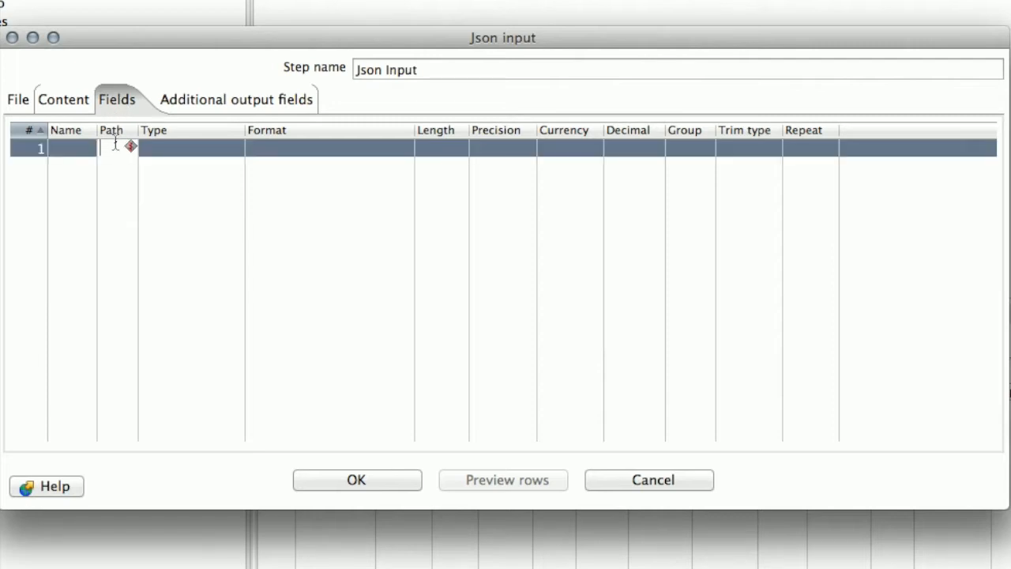
{"action": "type", "text": "$..outputs[*].predictedValue_airtemp"}
{"action": "key", "text": "Return"}
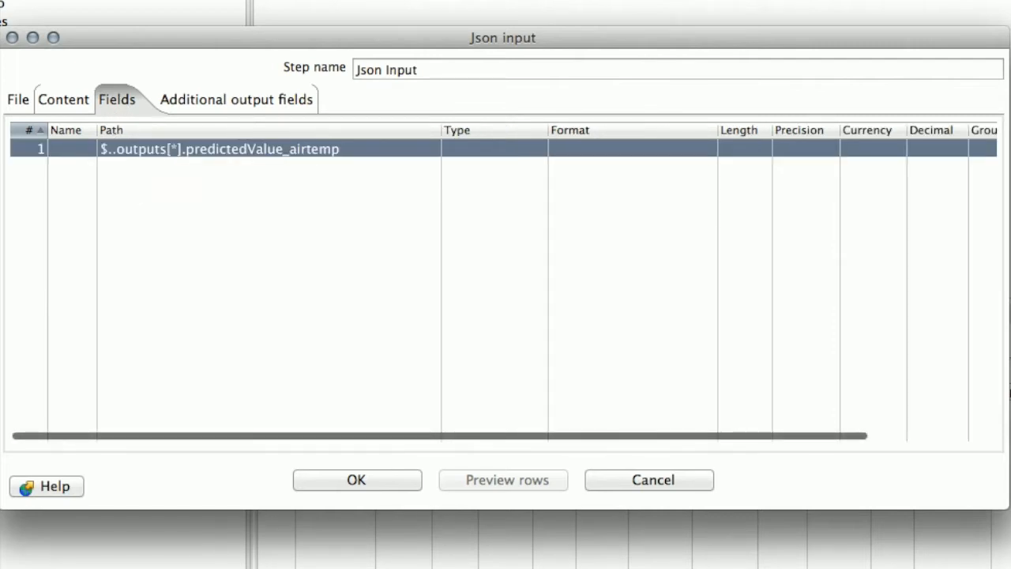
{"action": "left_click", "coordinate": [297, 150]}
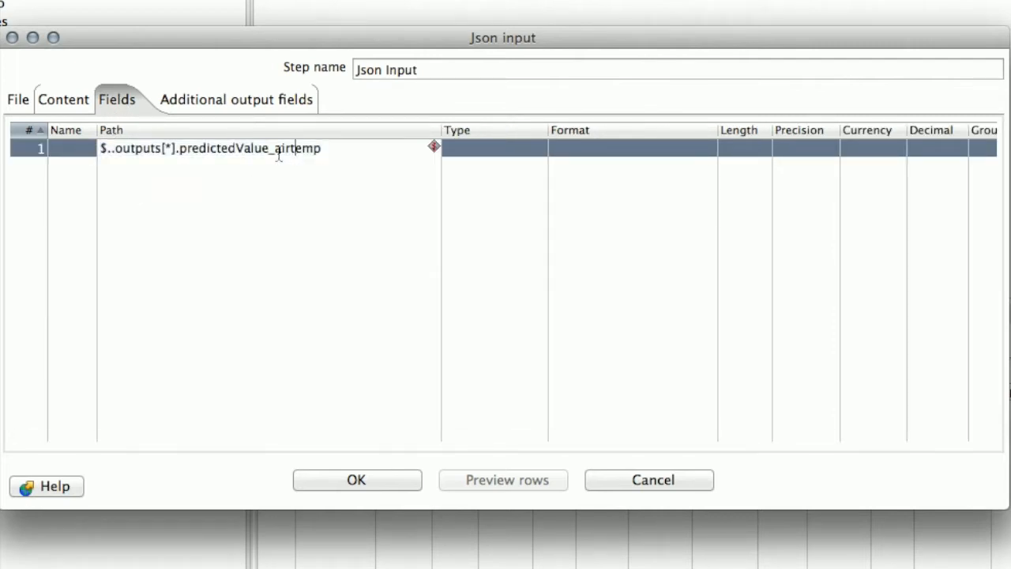
{"action": "left_click_drag", "start_coordinate": [181, 150], "coordinate": [399, 145]}
{"action": "key", "text": "super+c"}
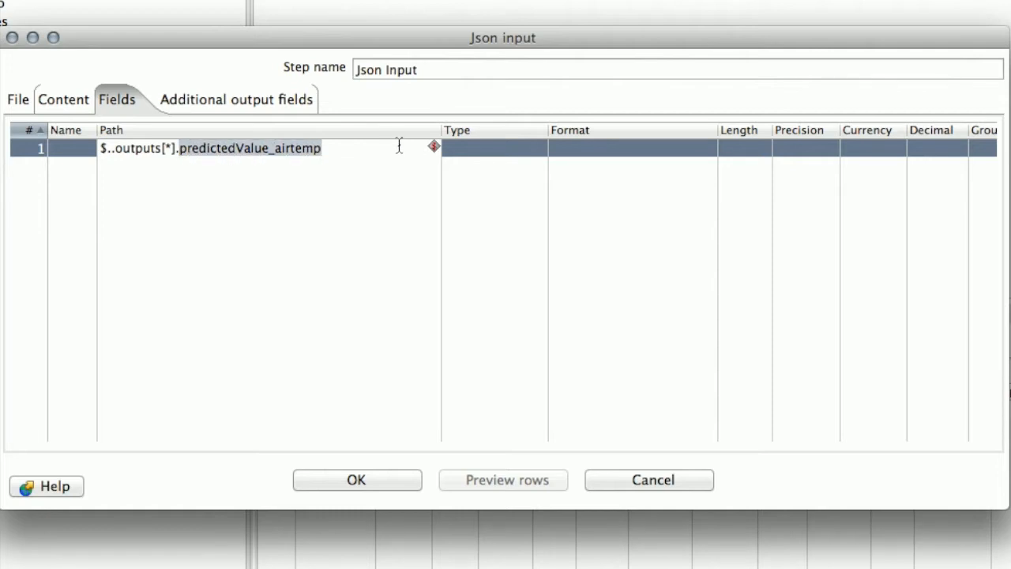
{"action": "key", "text": "Return"}
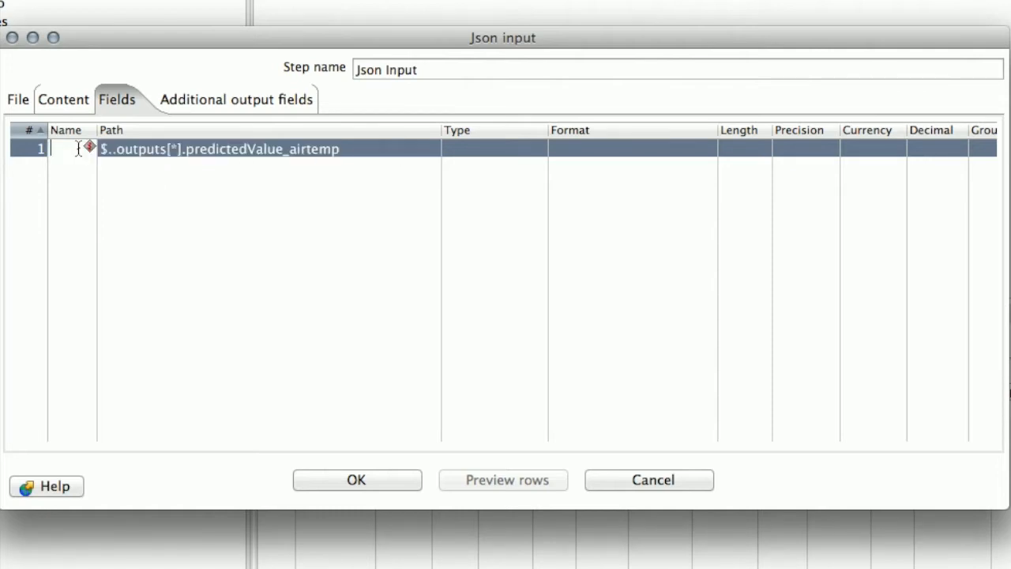
{"action": "key", "text": "super+v"}
{"action": "key", "text": "Return"}
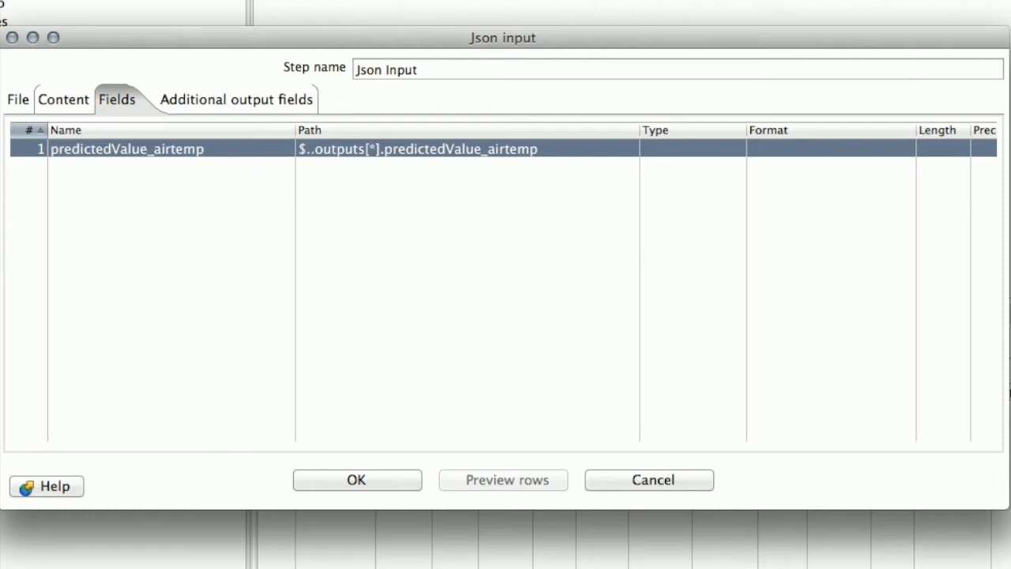
{"action": "left_click", "coordinate": [334, 483]}
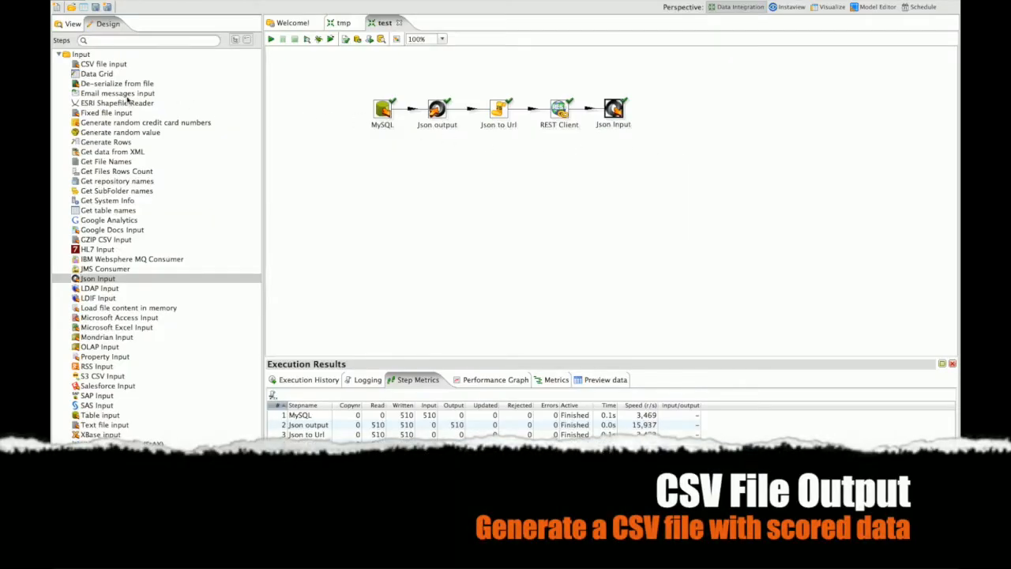
Add a Text file output step named CSV output after Json Input
{"action": "left_click", "coordinate": [58, 55]}
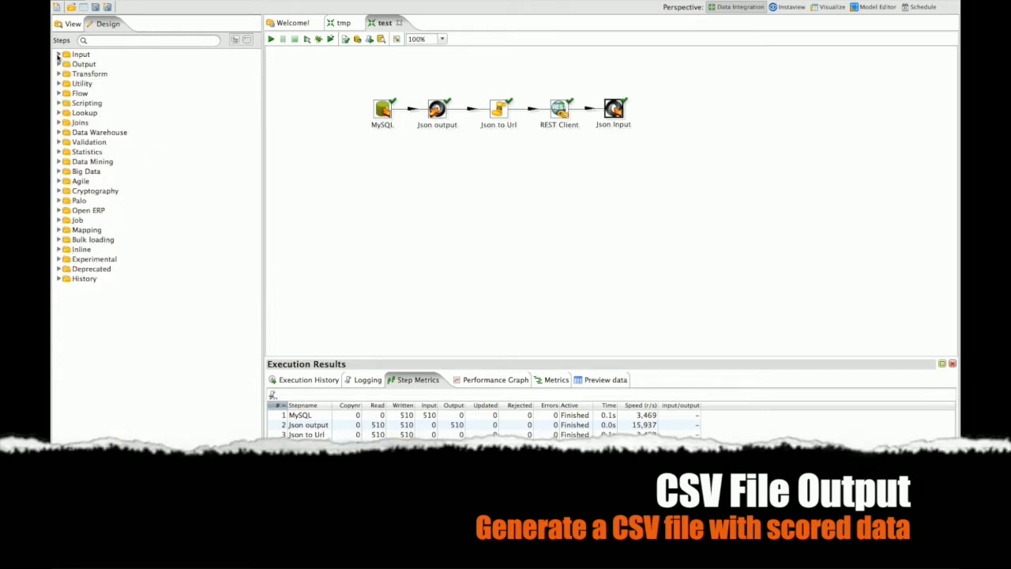
{"action": "left_click", "coordinate": [58, 64]}
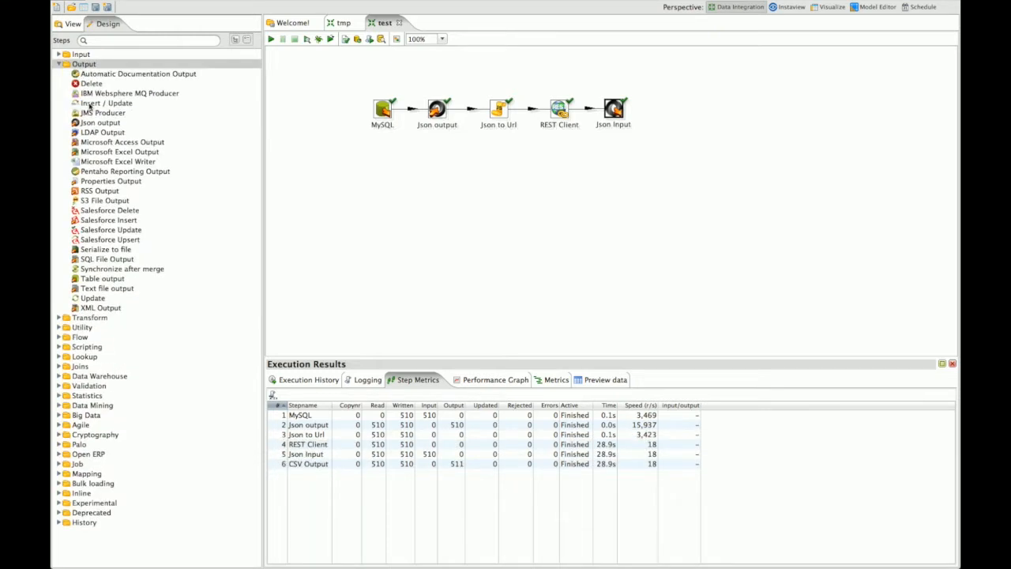
{"action": "double_click", "coordinate": [95, 290]}
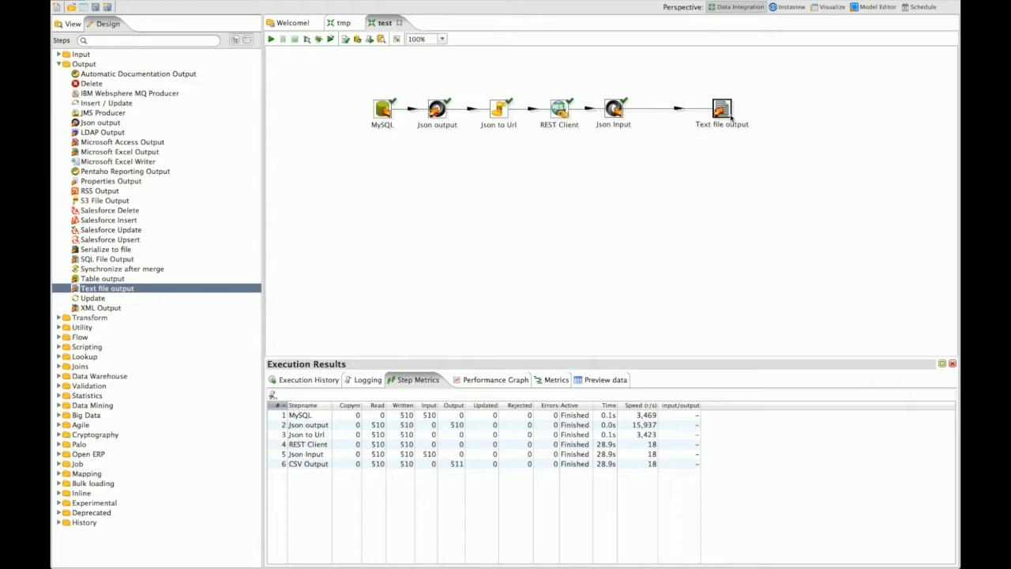
{"action": "left_click_drag", "start_coordinate": [720, 112], "coordinate": [674, 114]}
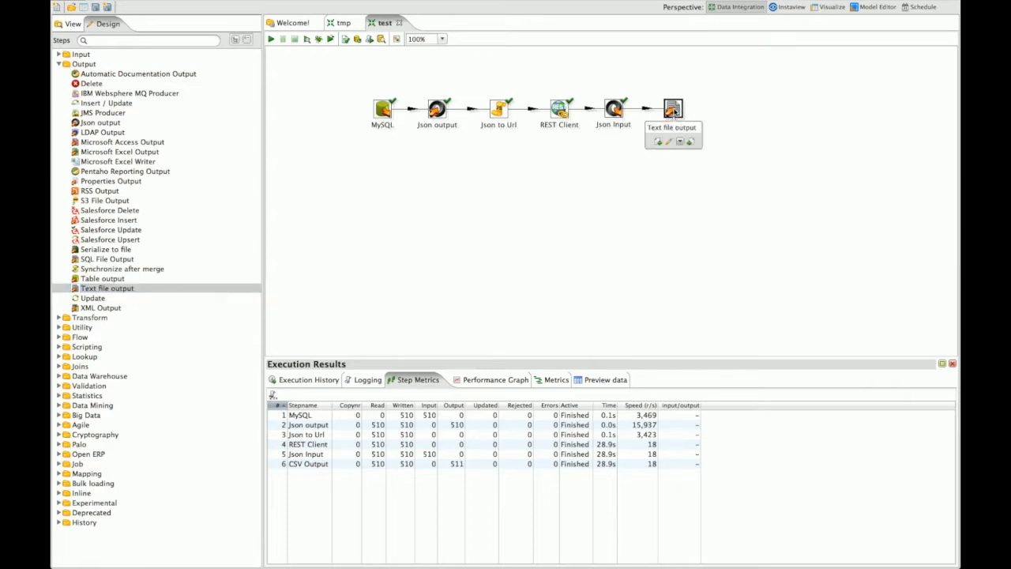
{"action": "double_click", "coordinate": [673, 109]}
{"action": "type", "text": "CSV output"}
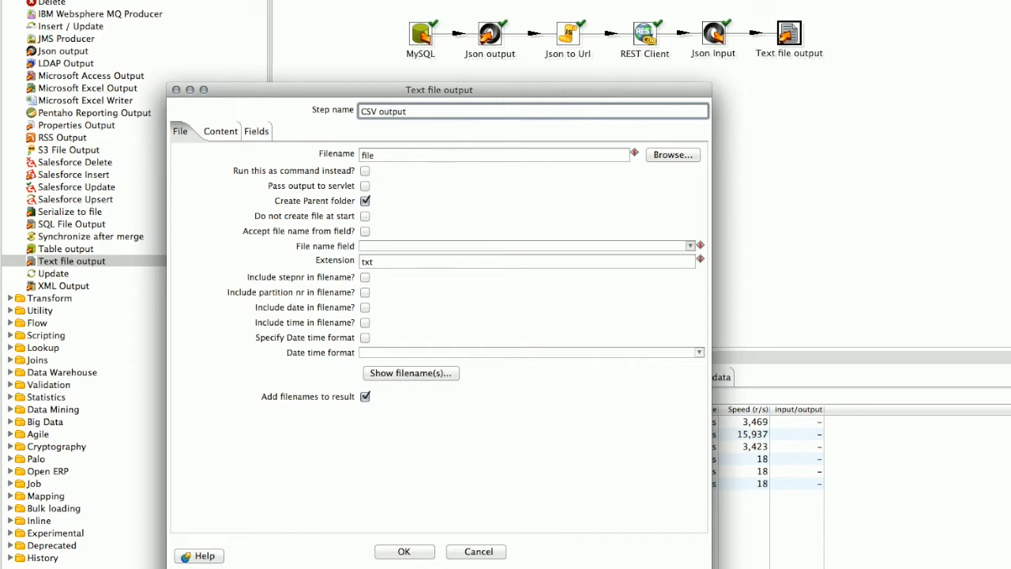
Set the output file to scored on the Desktop with extension csv
{"action": "left_click", "coordinate": [673, 155]}
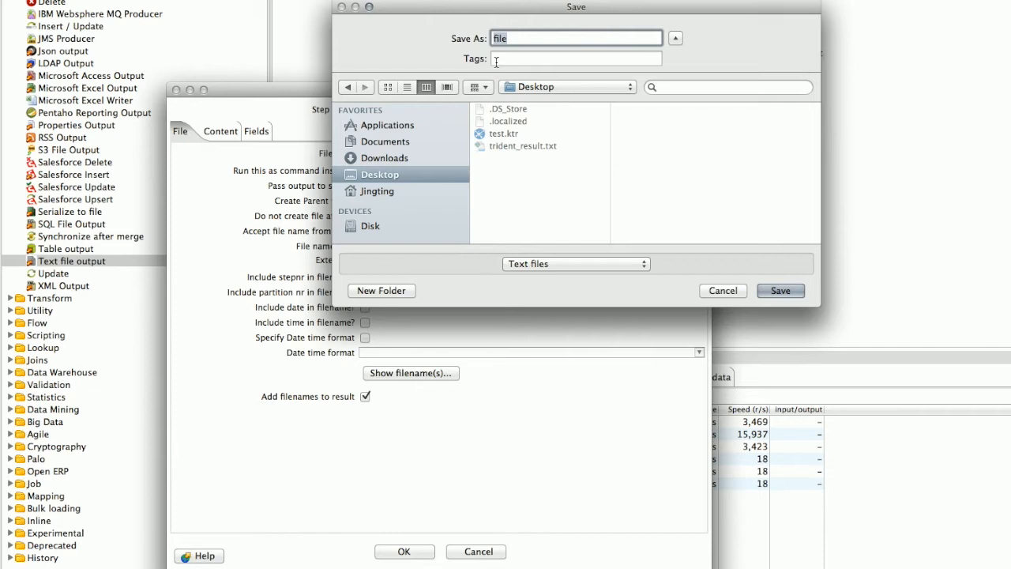
{"action": "type", "text": "scored"}
{"action": "key", "text": "Return"}
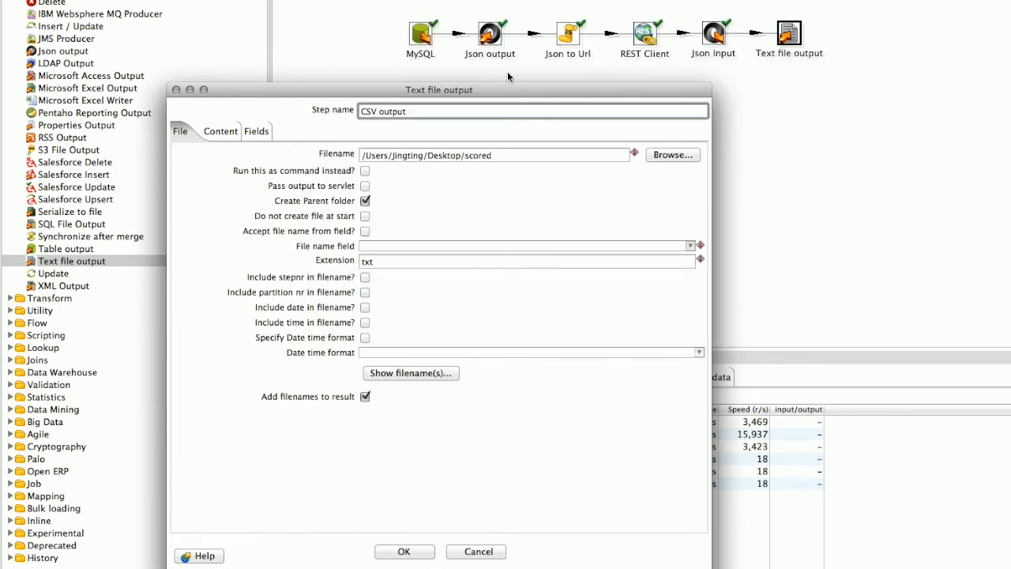
{"action": "double_click", "coordinate": [387, 260]}
{"action": "type", "text": "csv"}
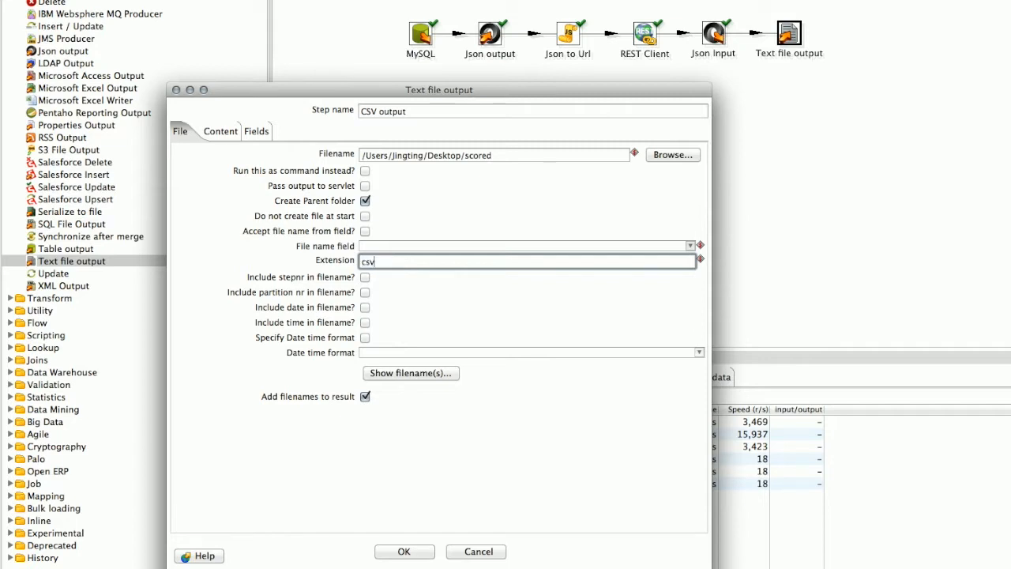
Load all incoming fields, remove JsonOutput and adapaScoredOutput, and save the CSV output step
{"action": "left_click", "coordinate": [224, 130]}
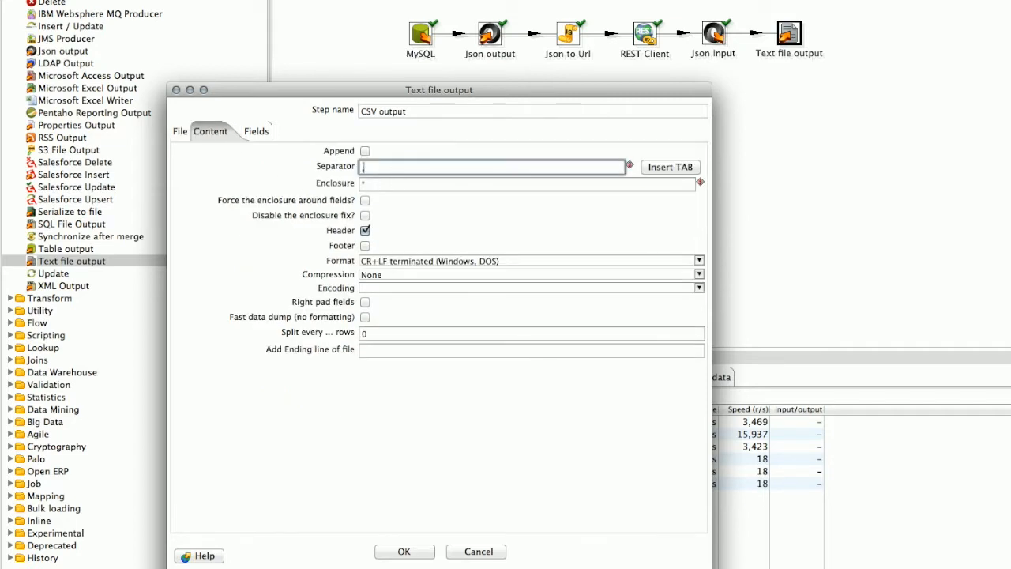
{"action": "left_click", "coordinate": [261, 131]}
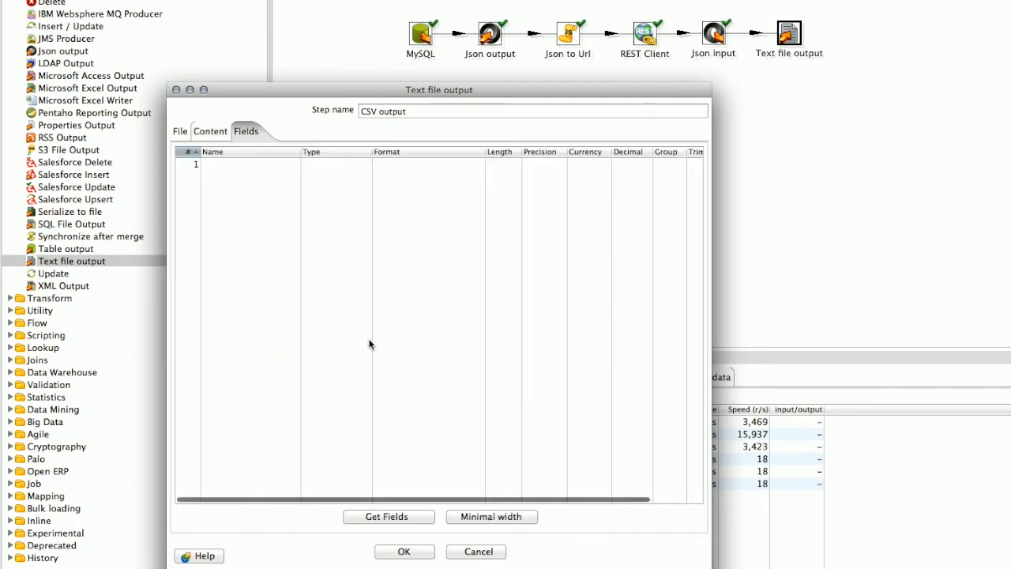
{"action": "left_click", "coordinate": [388, 520]}
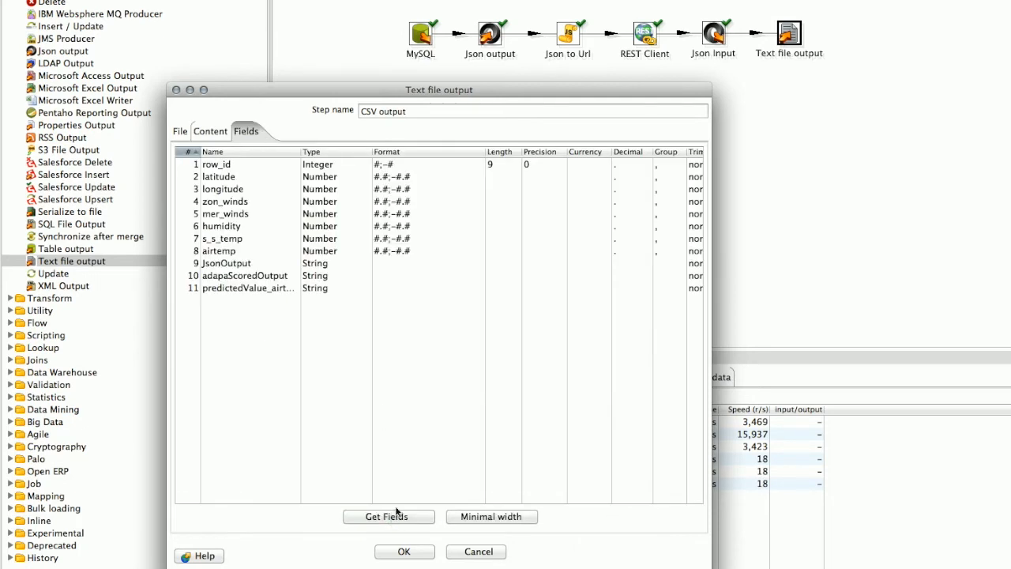
{"action": "left_click", "coordinate": [227, 264]}
{"action": "left_click", "coordinate": [365, 277], "text": "shift"}
{"action": "right_click", "coordinate": [369, 275]}
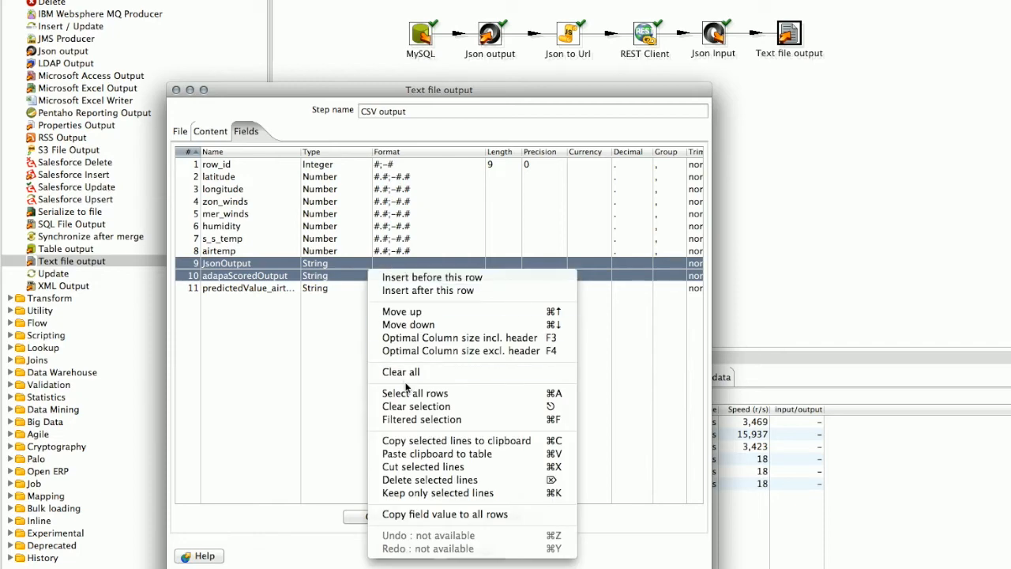
{"action": "left_click", "coordinate": [436, 480]}
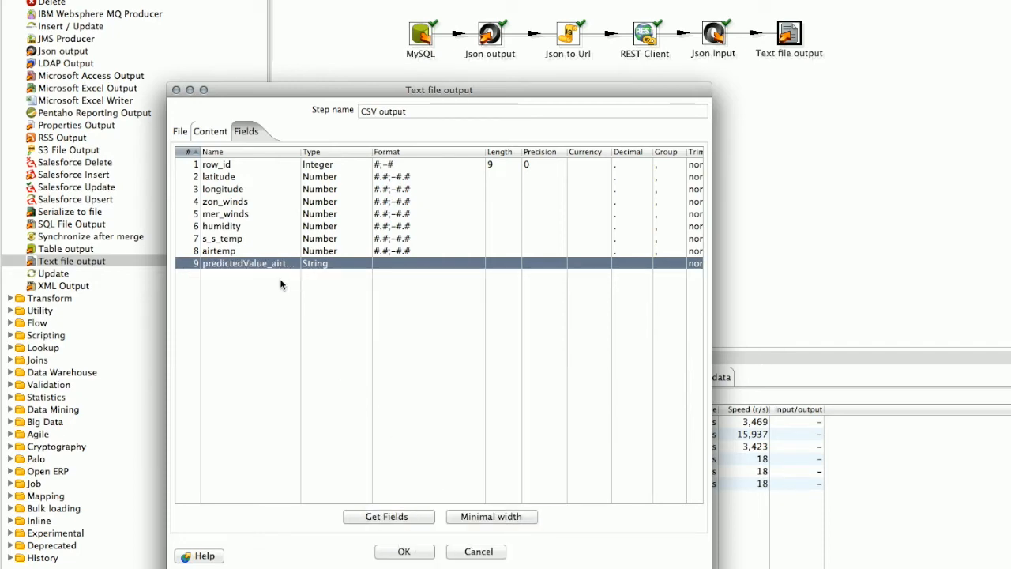
{"action": "left_click", "coordinate": [404, 553]}
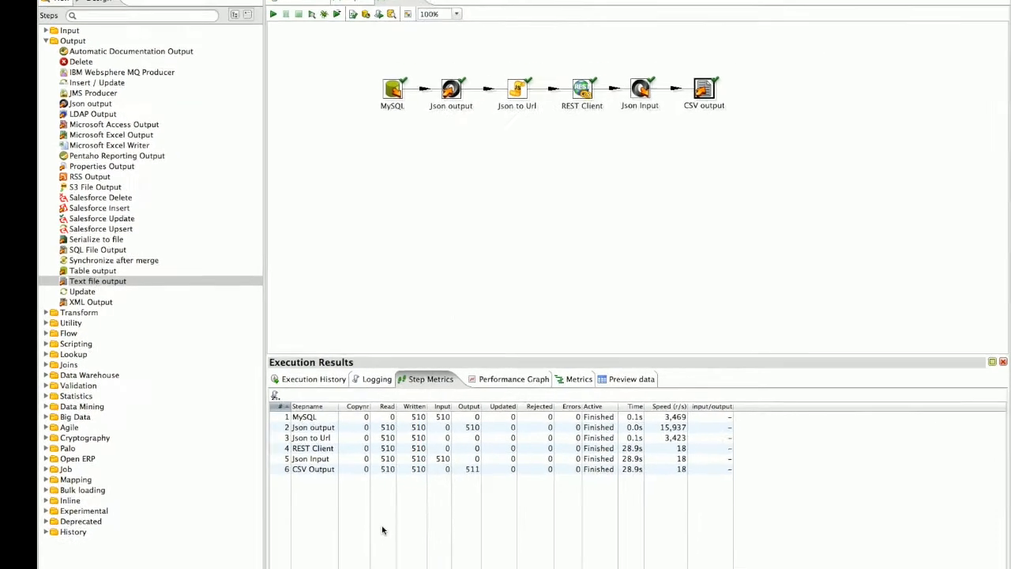
Launch the transformation locally, then open scored.csv from the Desktop in Numbers
{"action": "left_click", "coordinate": [271, 40]}
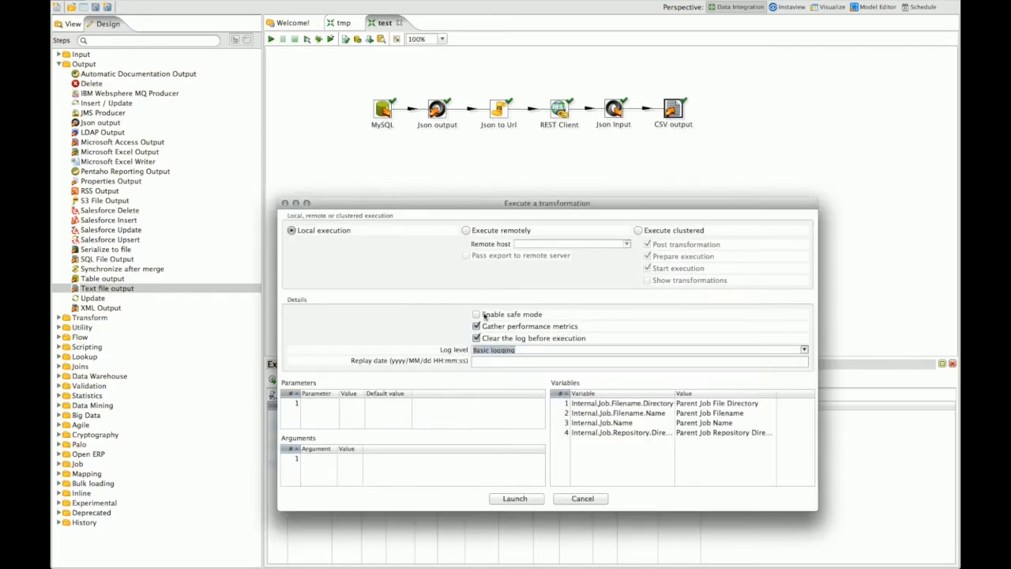
{"action": "left_click", "coordinate": [518, 501]}
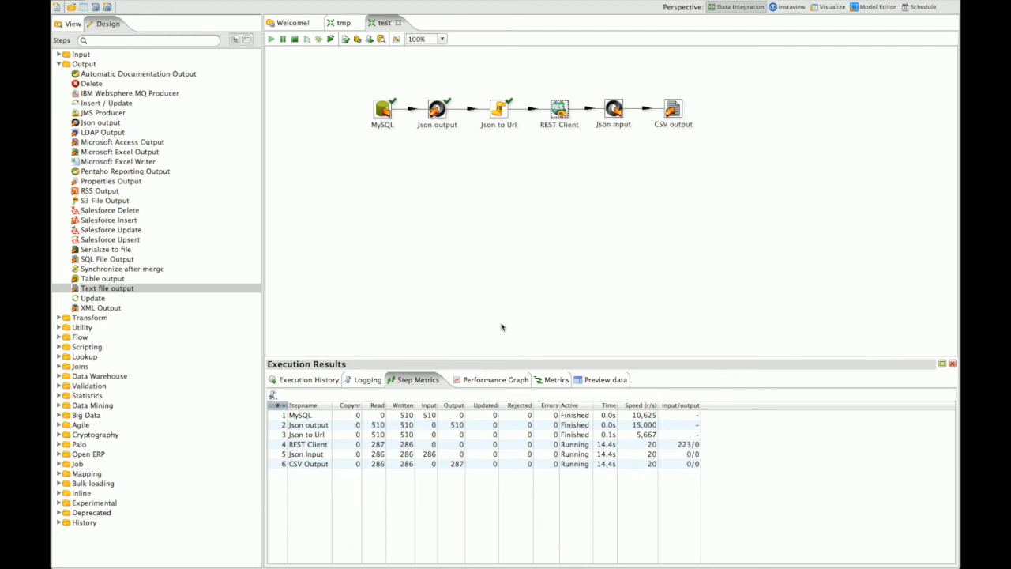
{"action": "key", "text": "ctrl+Left"}
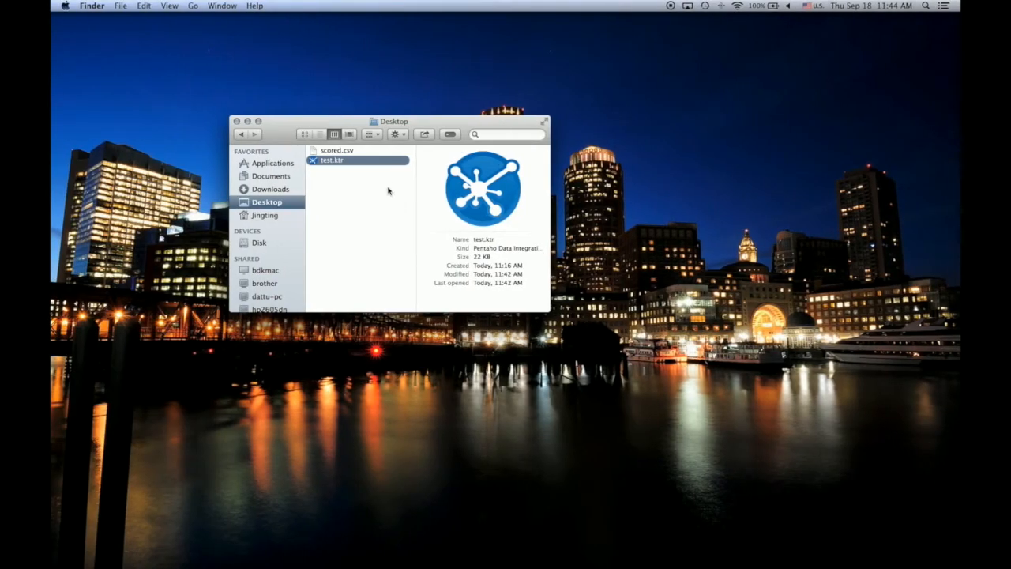
{"action": "left_click", "coordinate": [377, 182]}
{"action": "left_click", "coordinate": [338, 152]}
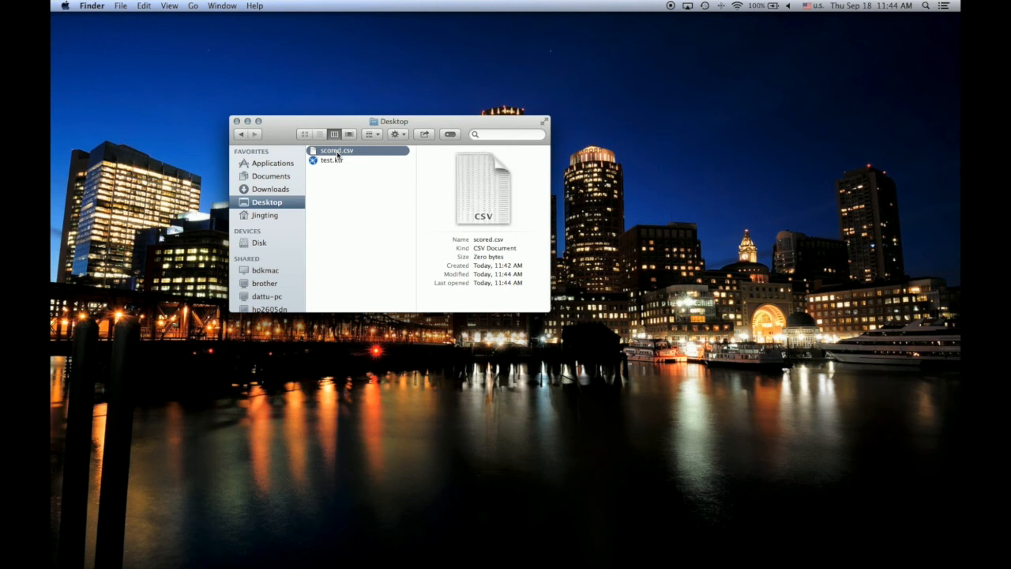
{"action": "double_click", "coordinate": [338, 152]}
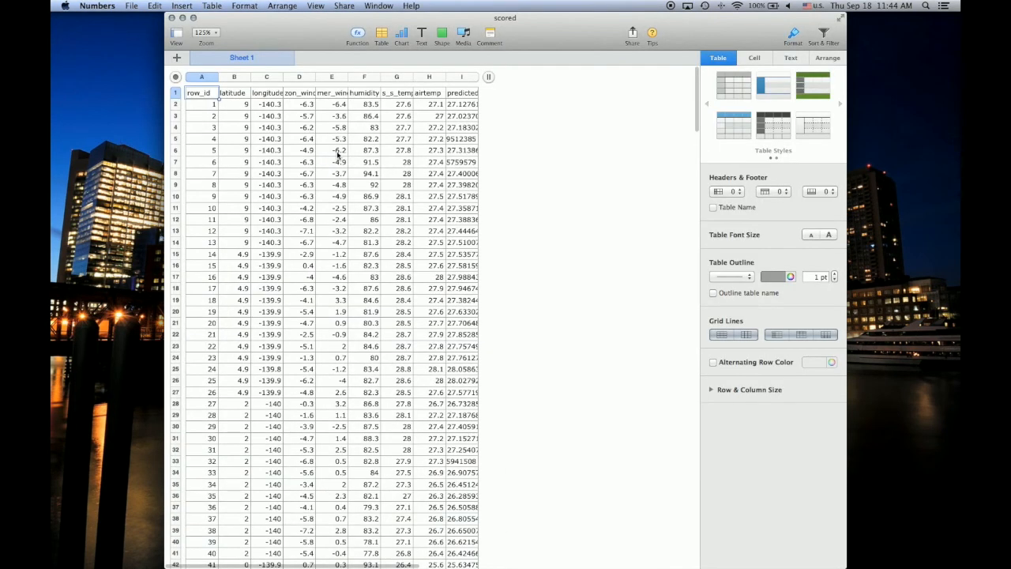